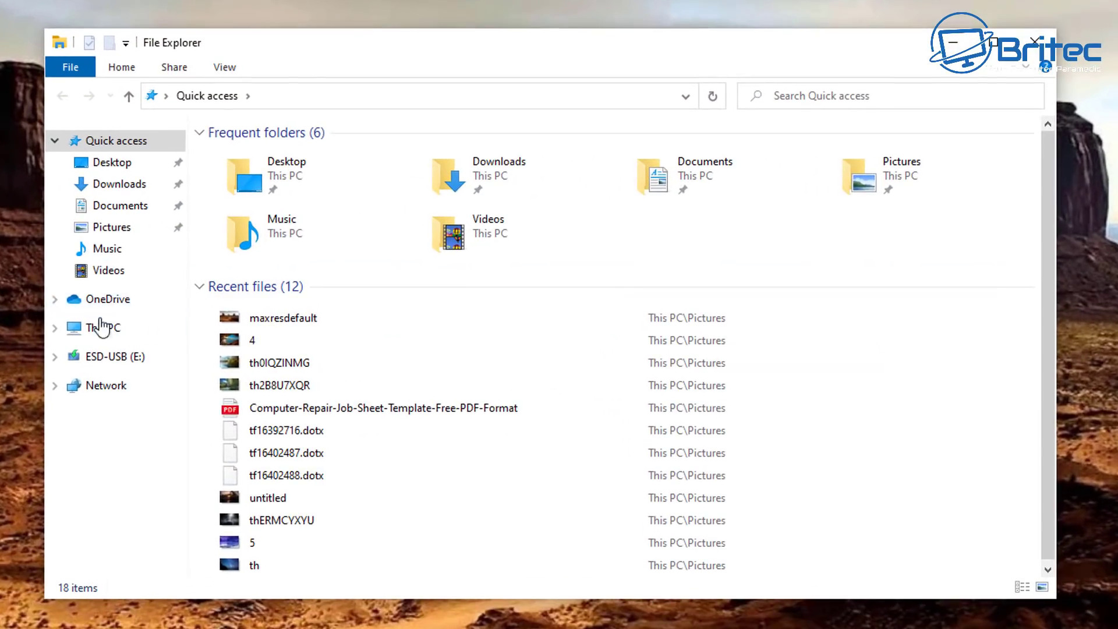
View the Pictures folder in File Explorer before returning to the desktop.
{"action": "left_click", "coordinate": [112, 227]}
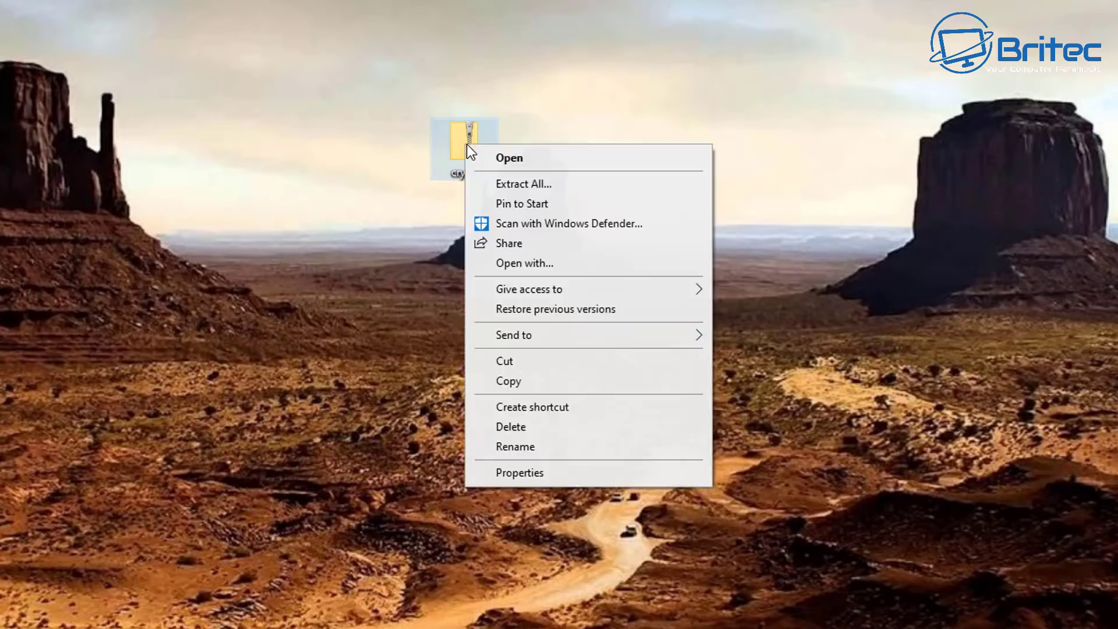
Extract the 4.73 MB zip into Desktop\crysis, producing the 4,973 KB crysis application.
{"action": "left_click", "coordinate": [521, 183]}
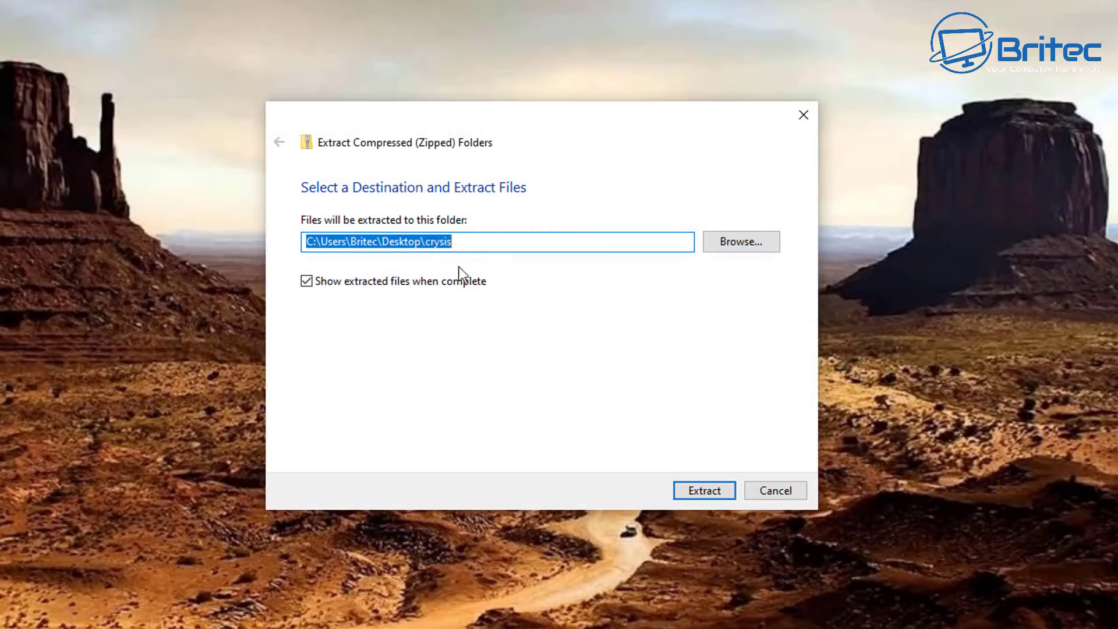
{"action": "left_click", "coordinate": [711, 489]}
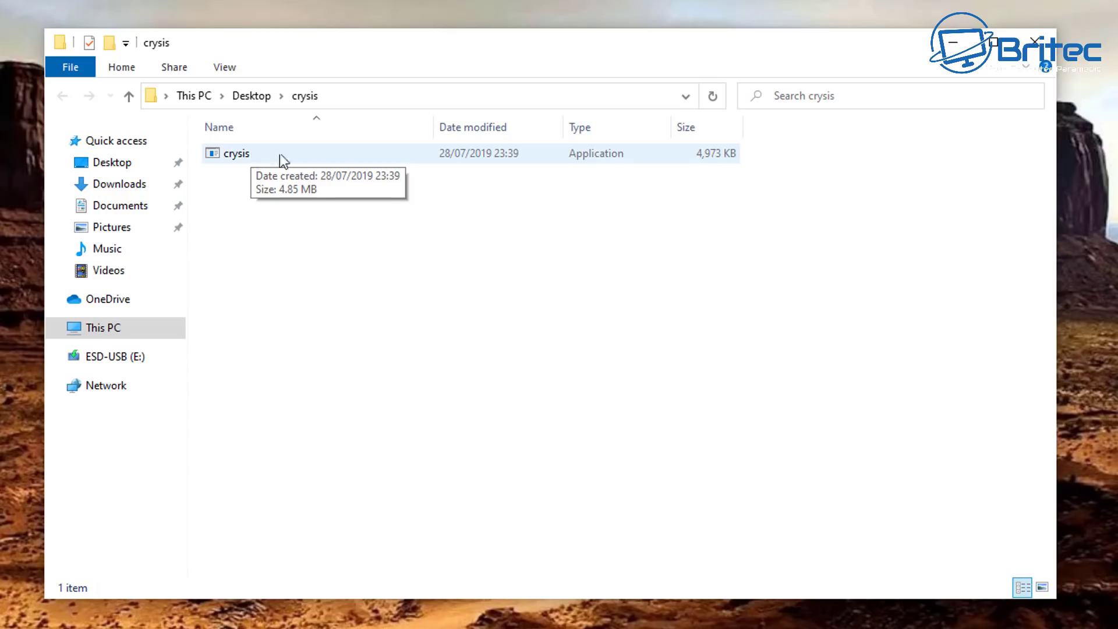
Run crysis with permission to make changes and close the crysis folder window.
{"action": "double_click", "coordinate": [232, 155]}
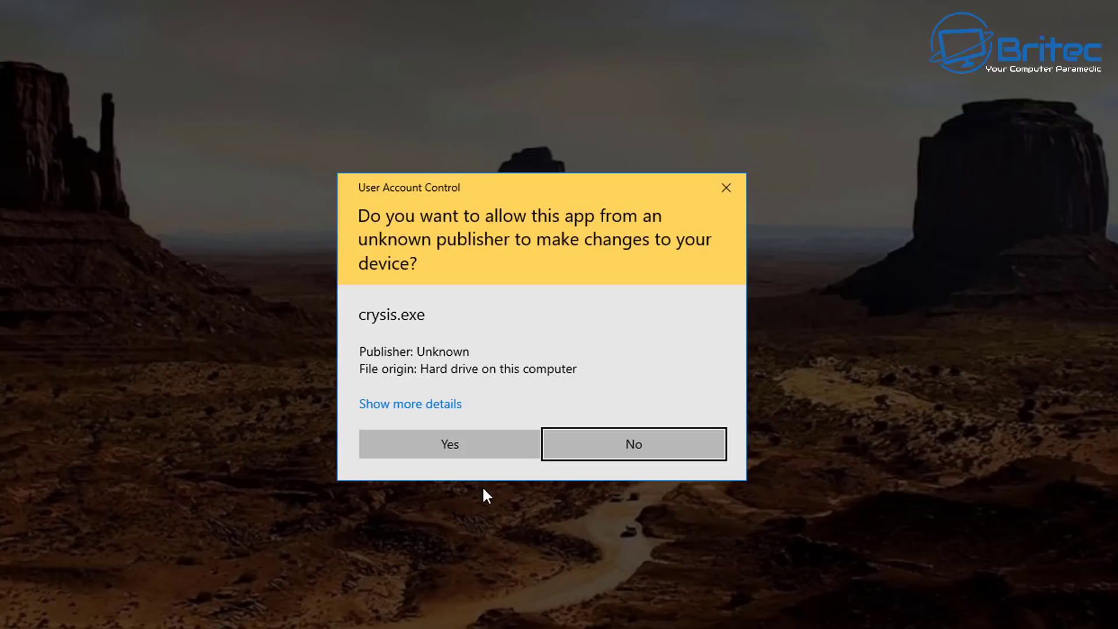
{"action": "left_click", "coordinate": [462, 443]}
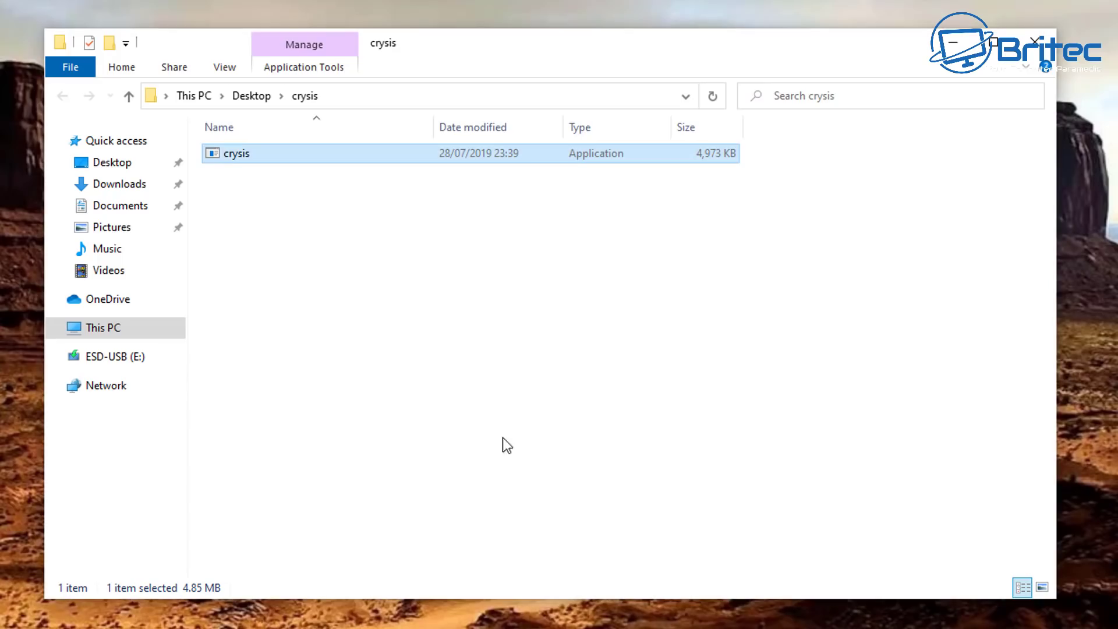
{"action": "left_click", "coordinate": [1035, 41]}
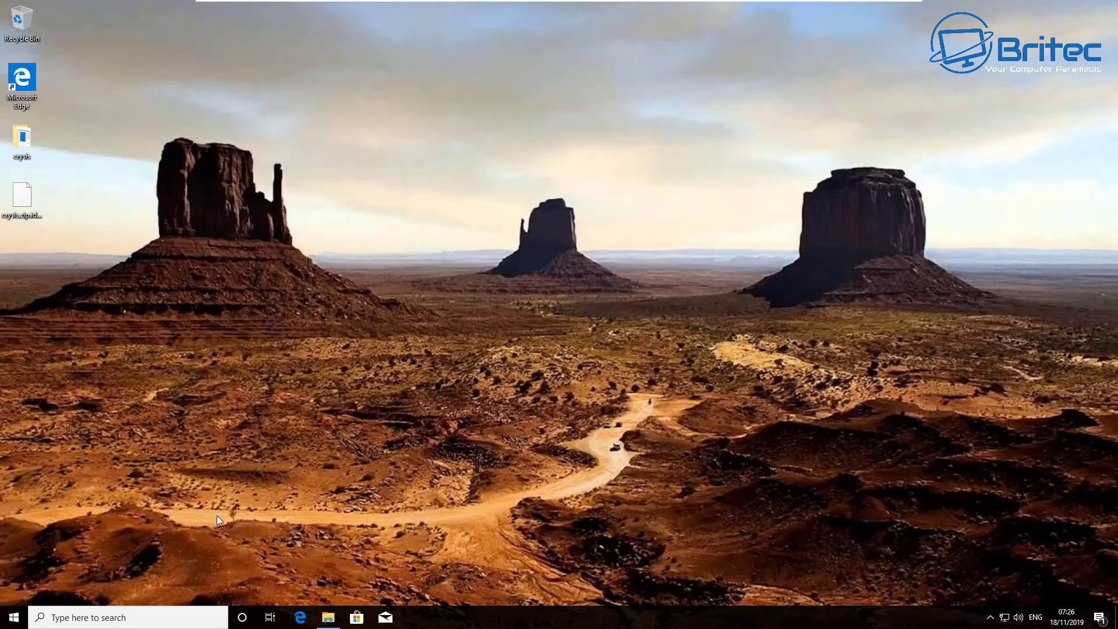
Move the 'All FILES ENCRYPTED RSA1024' ransom note window slightly higher.
{"action": "mouse_move", "coordinate": [318, 618]}
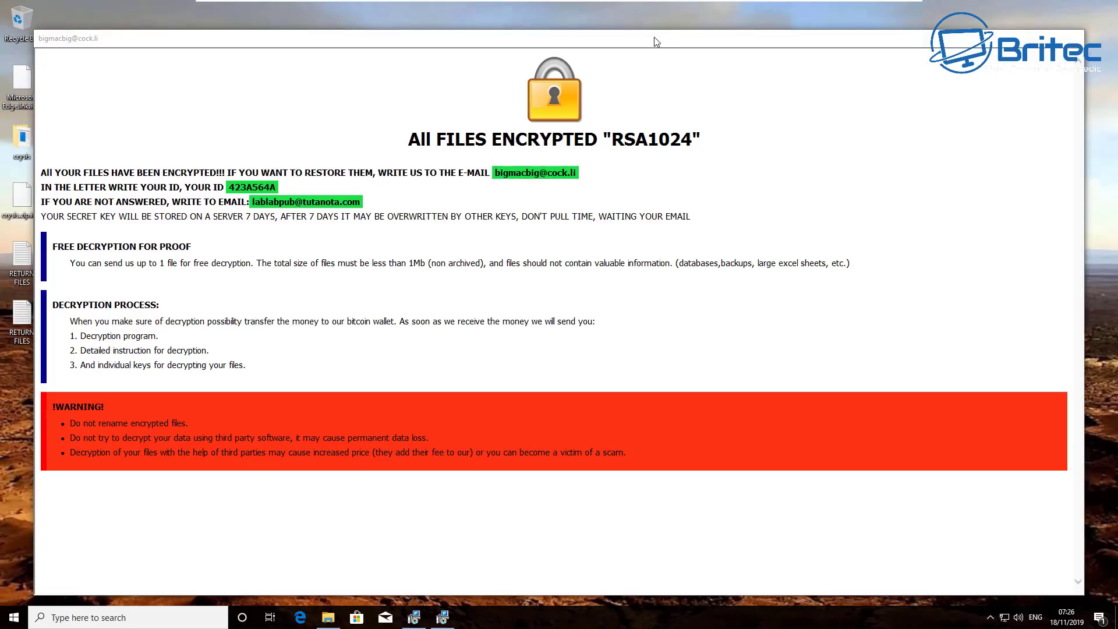
{"action": "left_click_drag", "start_coordinate": [654, 36], "coordinate": [655, 20]}
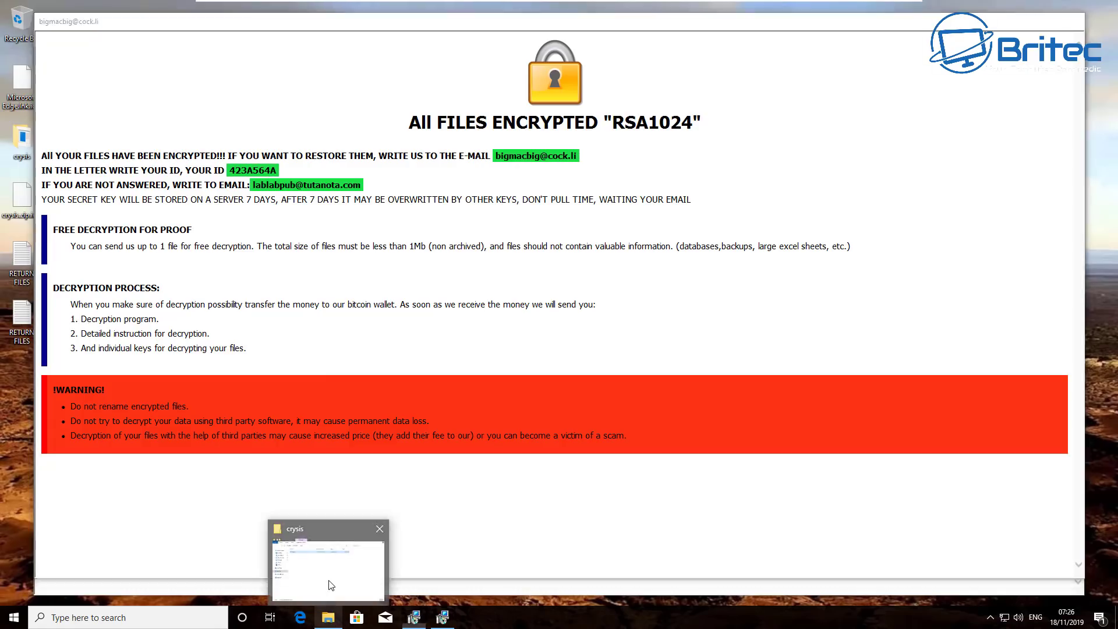
Check that Documents is empty and Pictures holds 14 .beets files, then close the window.
{"action": "left_click", "coordinate": [329, 622]}
{"action": "left_click", "coordinate": [288, 223]}
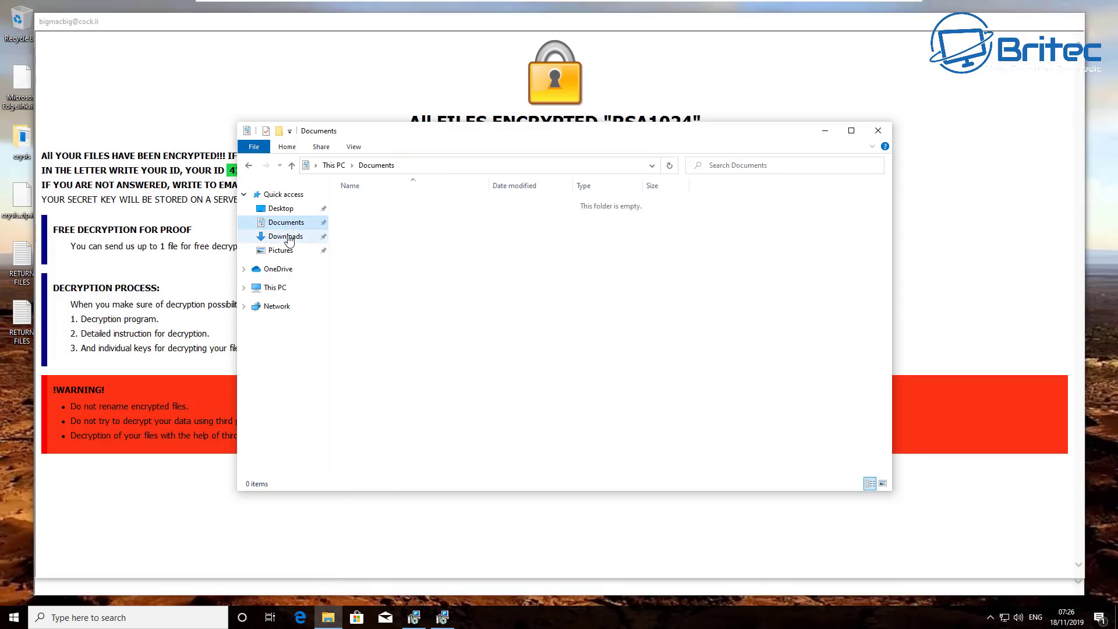
{"action": "left_click", "coordinate": [287, 250]}
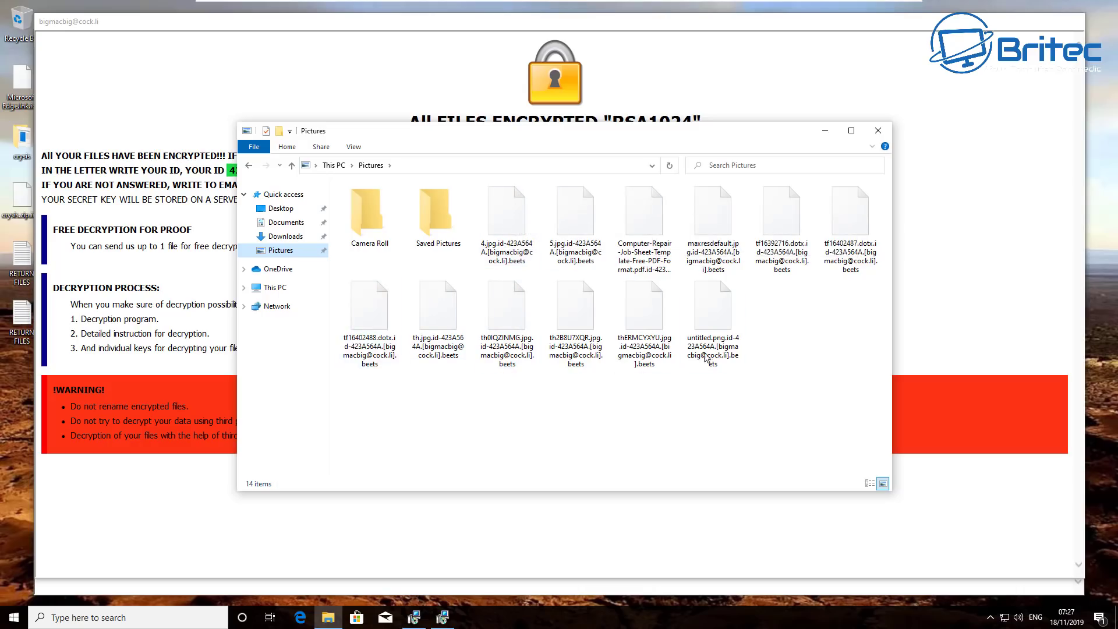
{"action": "left_click", "coordinate": [878, 131]}
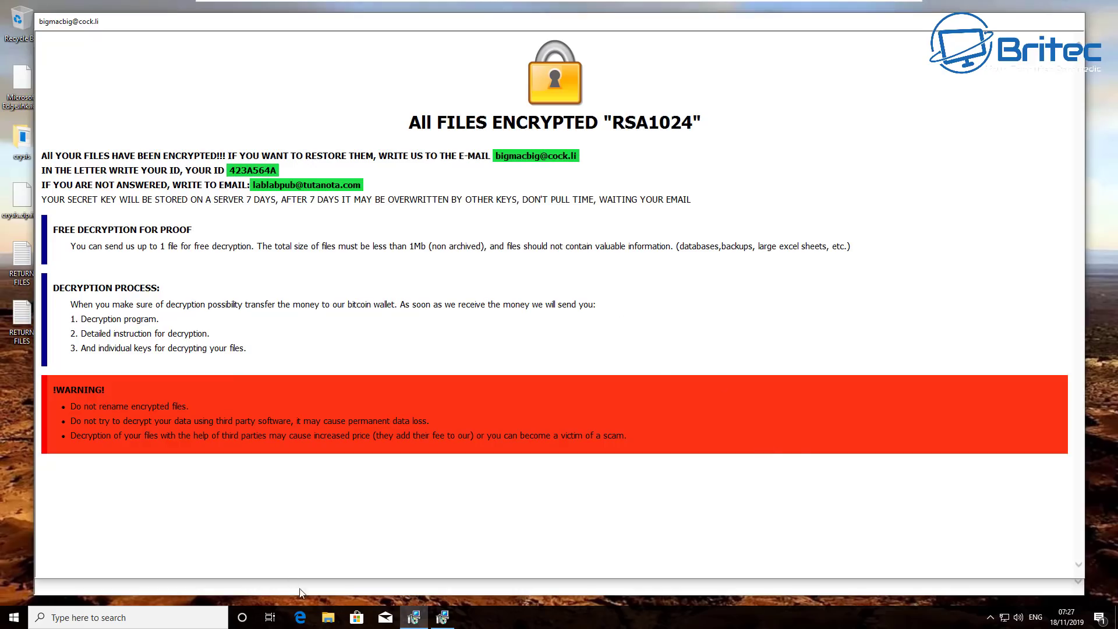
{"action": "left_click", "coordinate": [328, 618]}
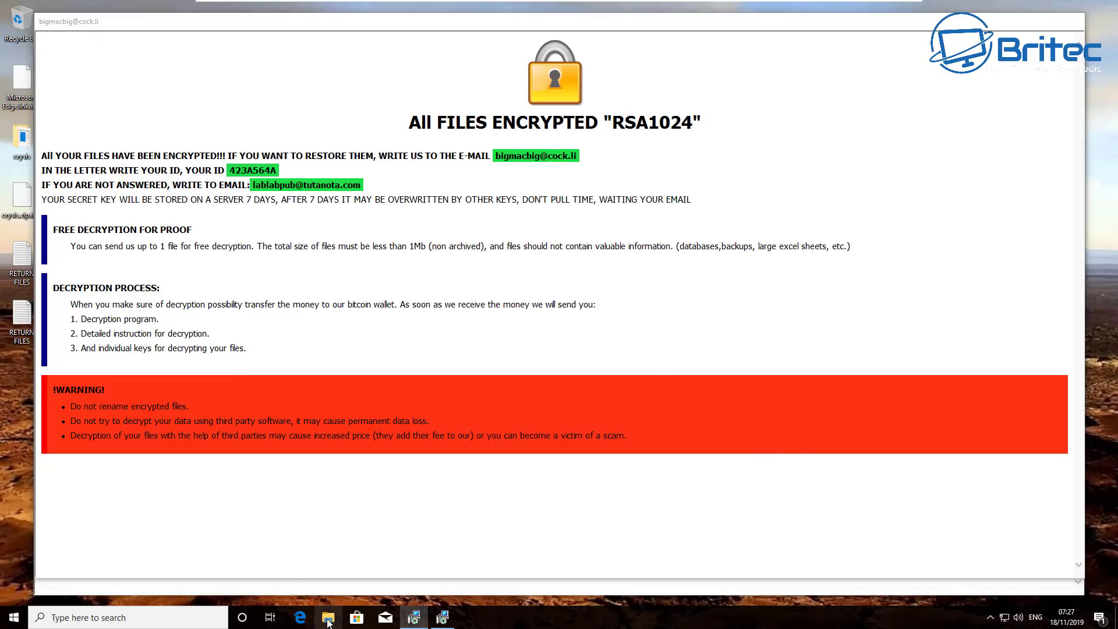
{"action": "left_click", "coordinate": [329, 618]}
{"action": "left_click", "coordinate": [630, 317]}
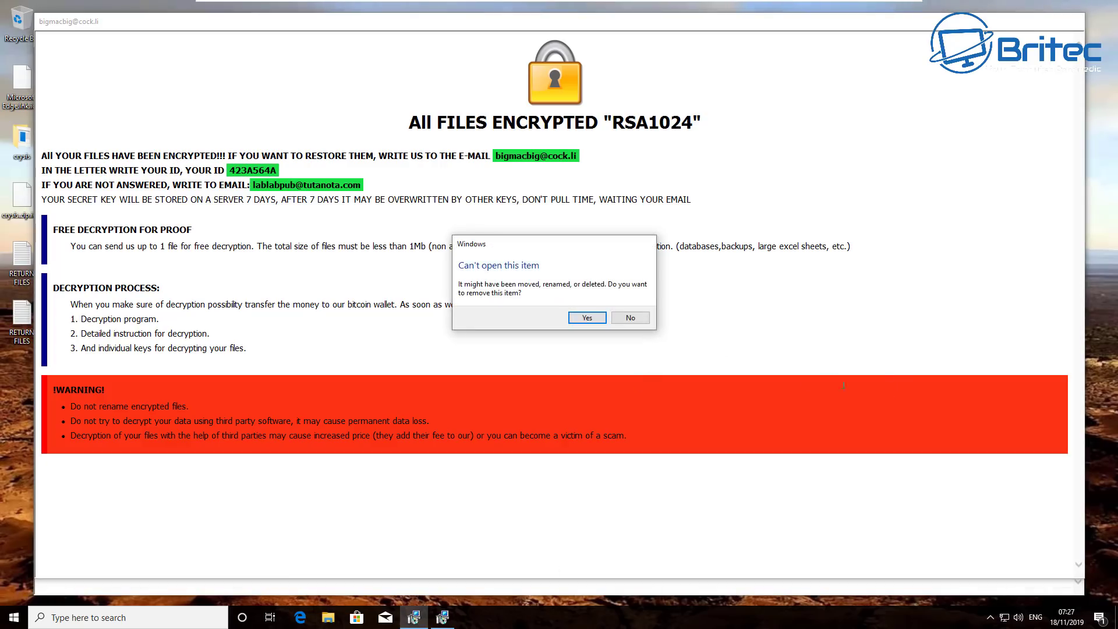
{"action": "left_click", "coordinate": [629, 319]}
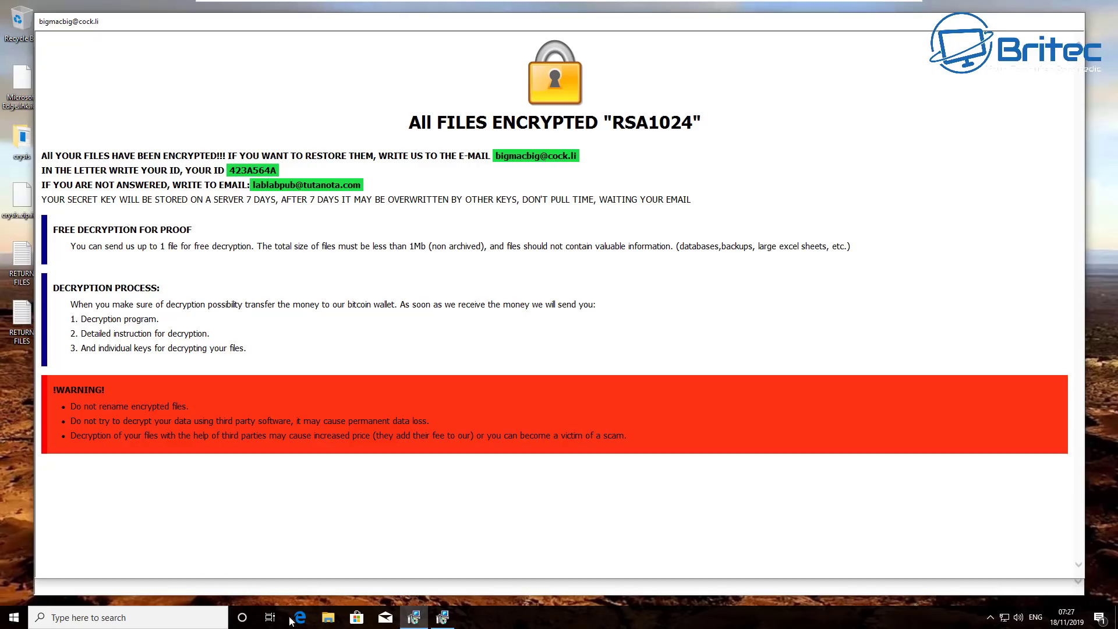
{"action": "left_click", "coordinate": [328, 618]}
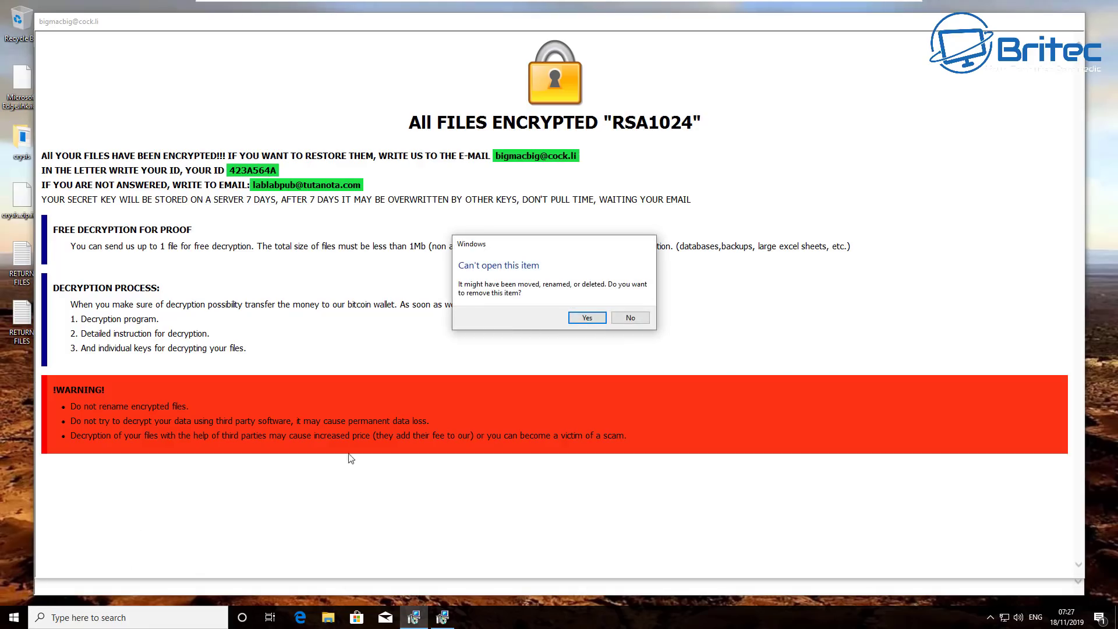
{"action": "left_click", "coordinate": [634, 319]}
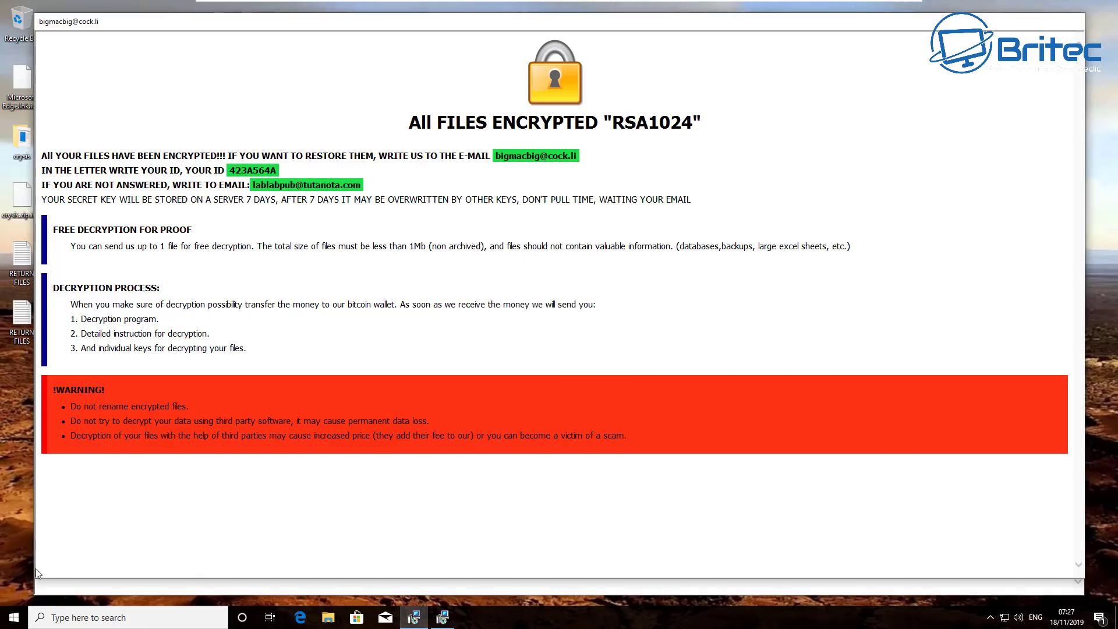
{"action": "left_click", "coordinate": [13, 620]}
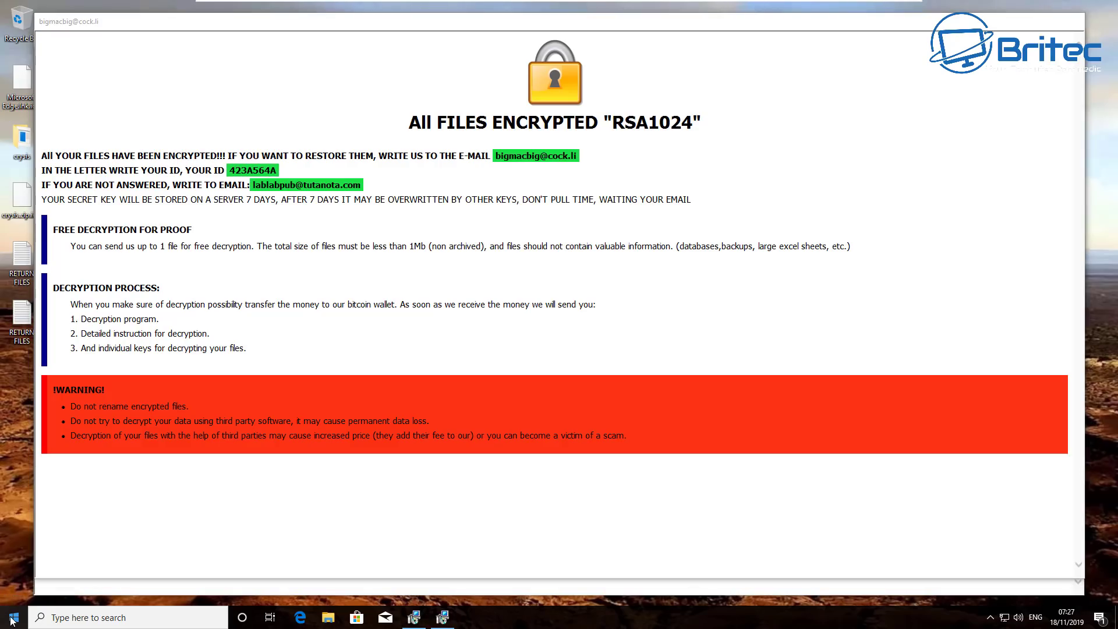
{"action": "left_click", "coordinate": [12, 620]}
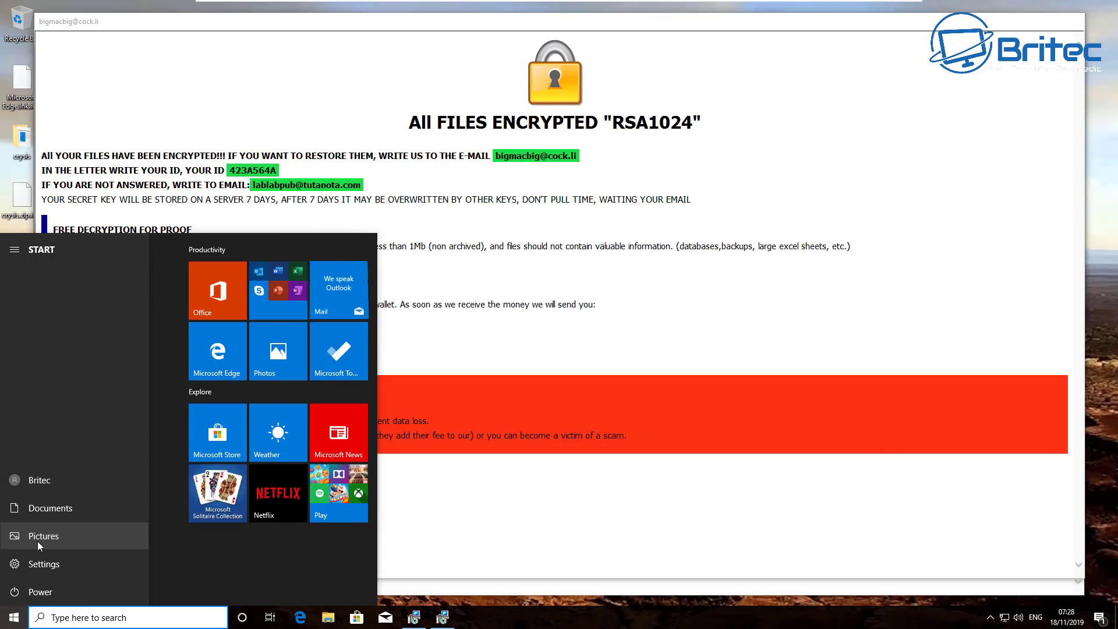
{"action": "left_click", "coordinate": [37, 540]}
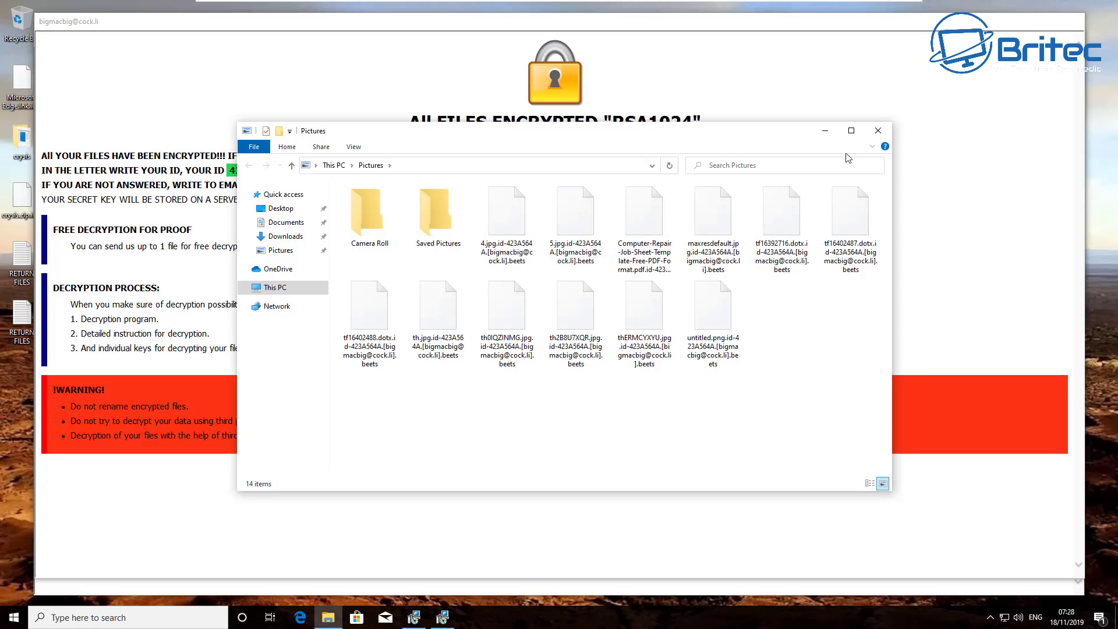
{"action": "left_click", "coordinate": [823, 132]}
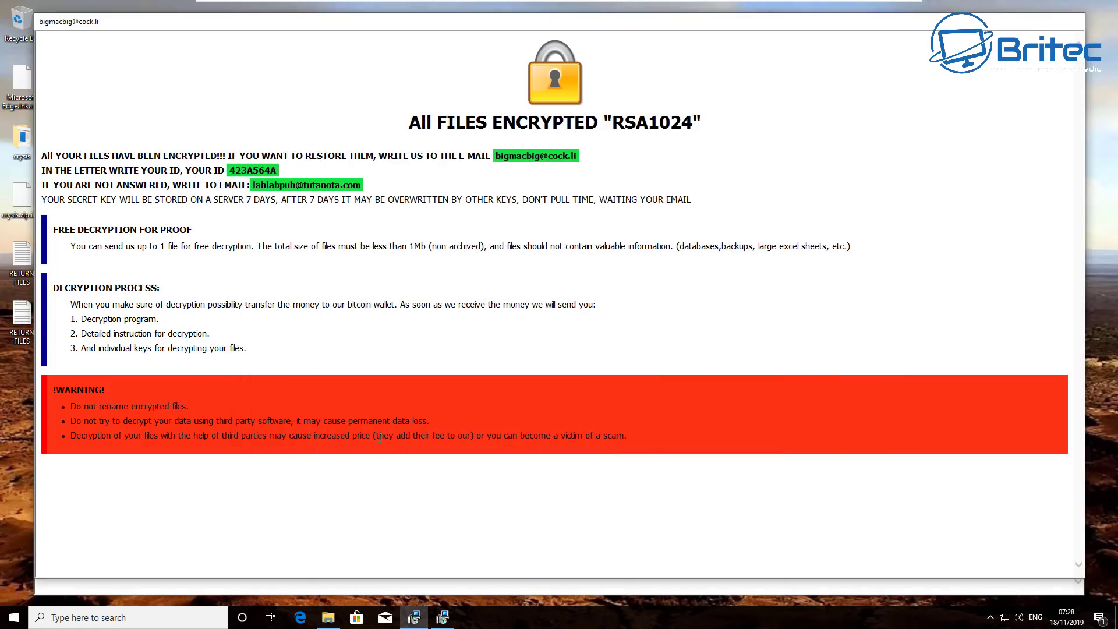
{"action": "left_click", "coordinate": [328, 617]}
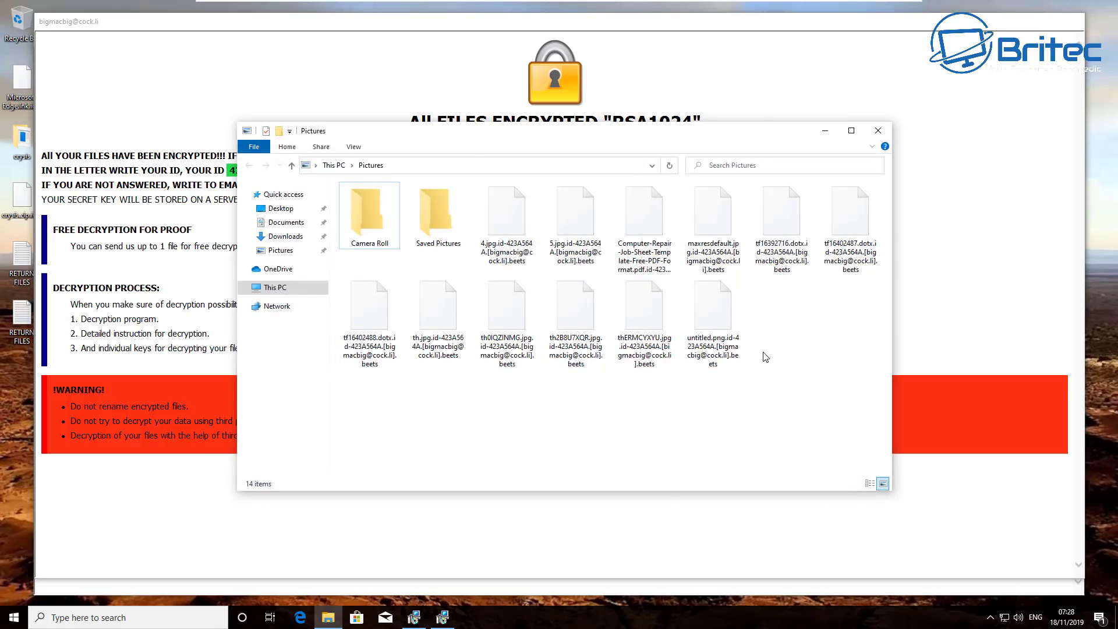
Close the Pictures window, then open and close the Acronis Ransomware Protection main window from the tray.
{"action": "left_click", "coordinate": [885, 135]}
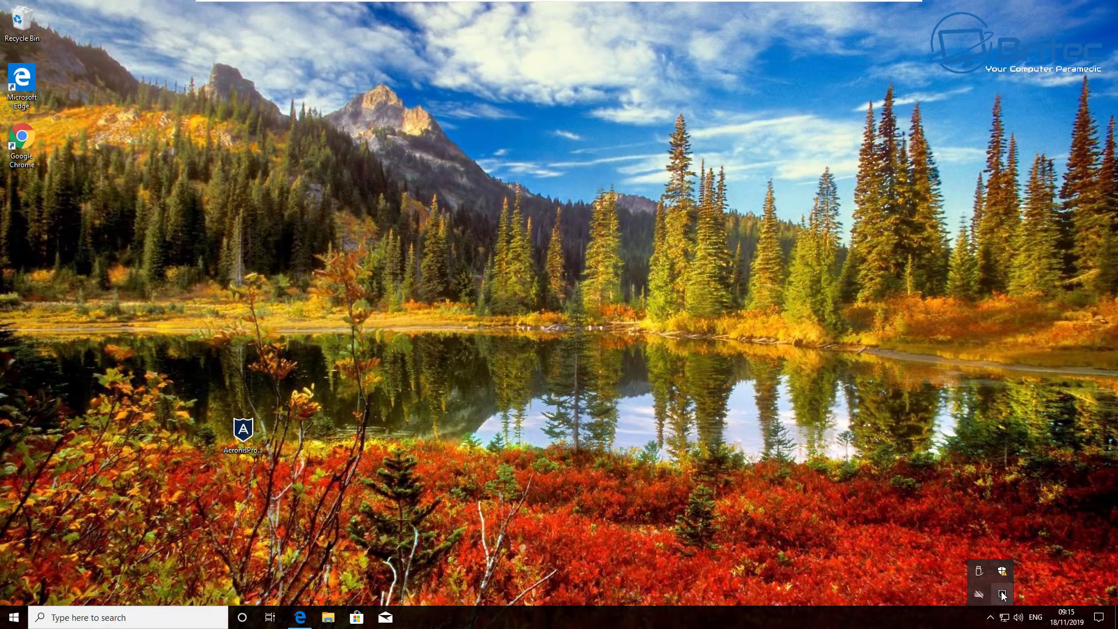
{"action": "right_click", "coordinate": [1002, 594]}
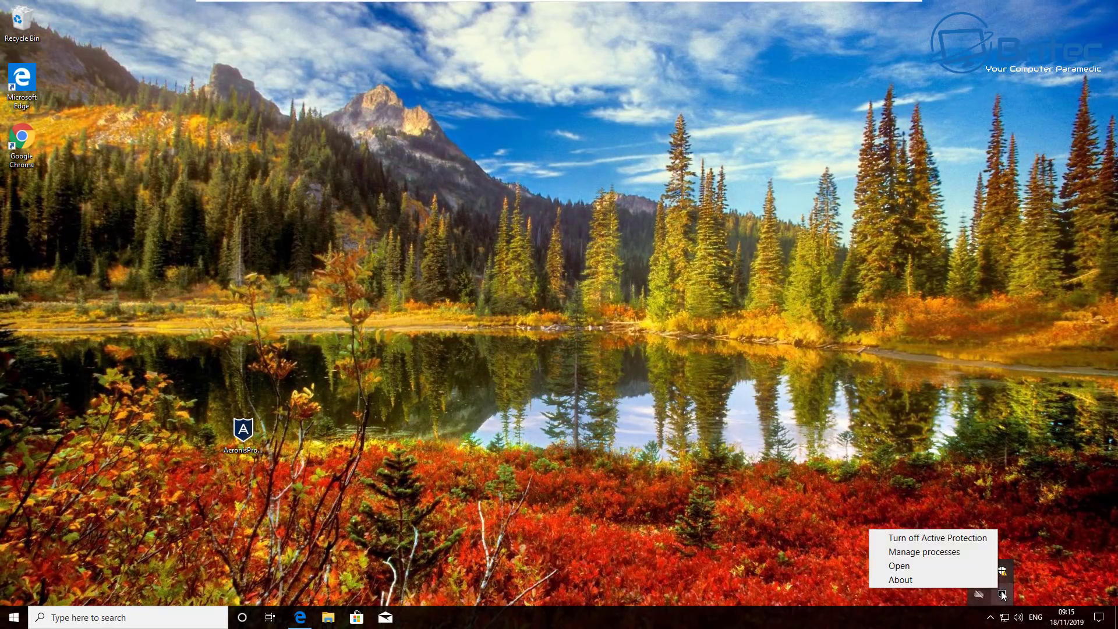
{"action": "left_click", "coordinate": [937, 565]}
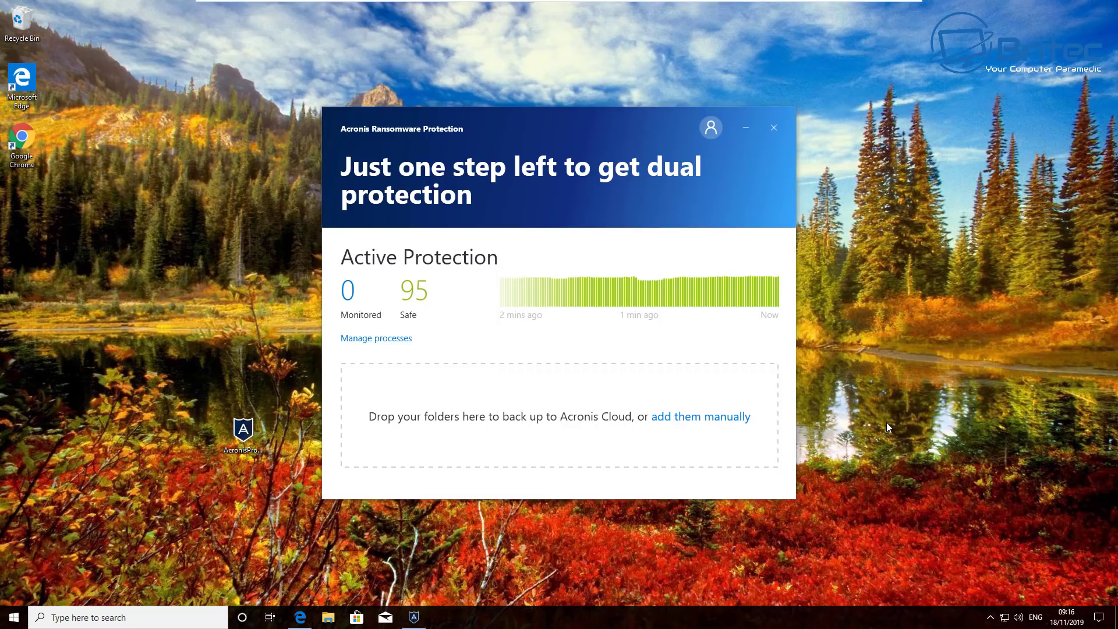
{"action": "left_click", "coordinate": [774, 128]}
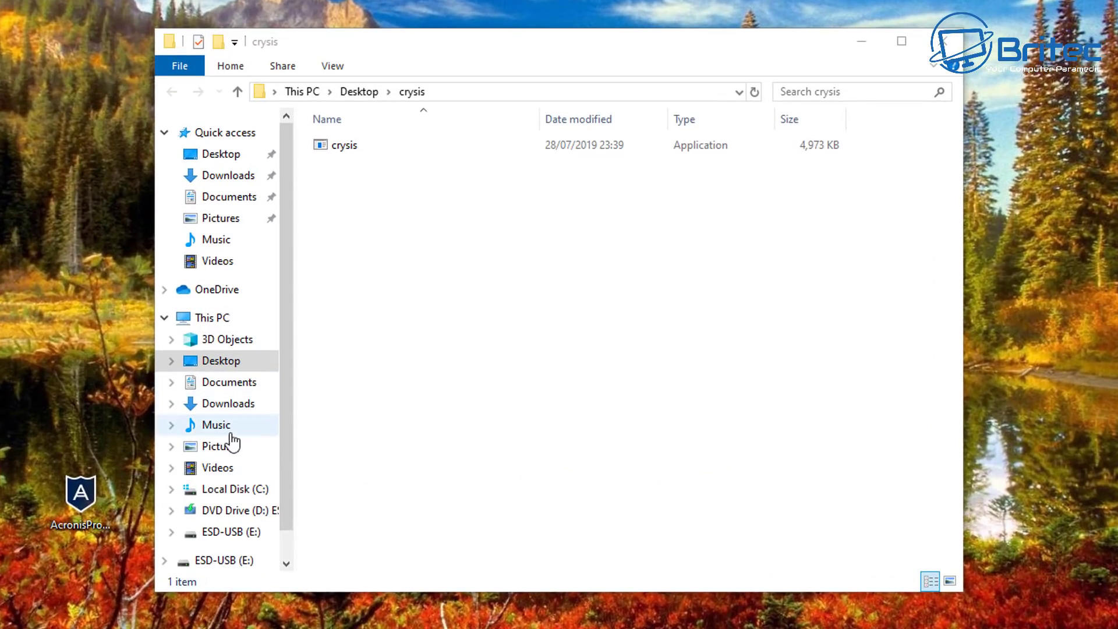
Confirm Pictures holds 12 unencrypted files, then run crysis from the Desktop\crysis folder.
{"action": "left_click", "coordinate": [262, 447]}
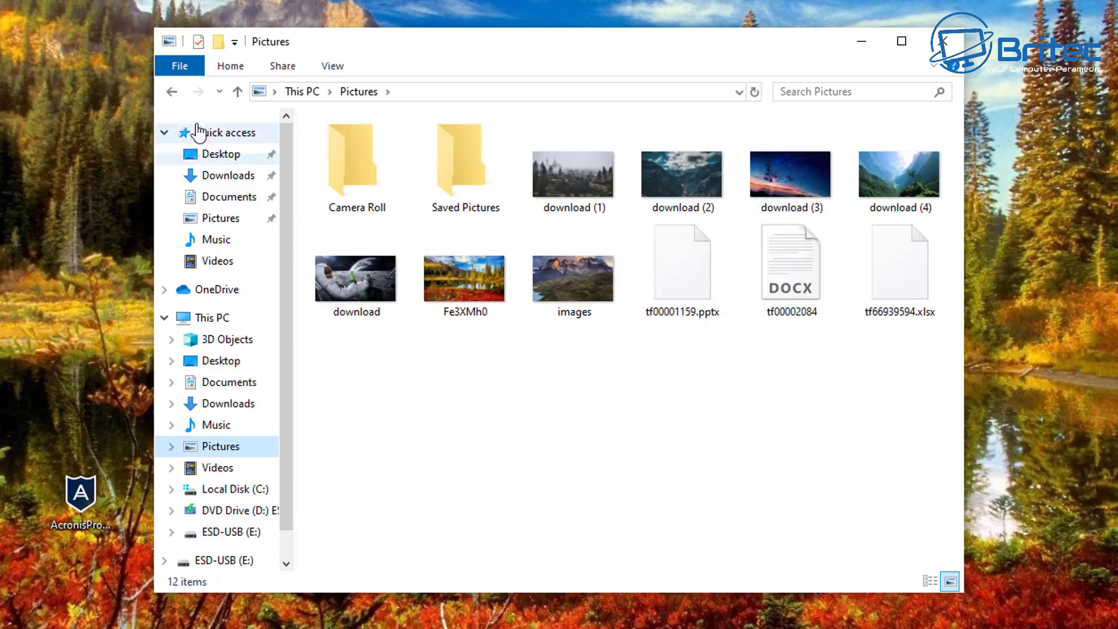
{"action": "left_click", "coordinate": [171, 92]}
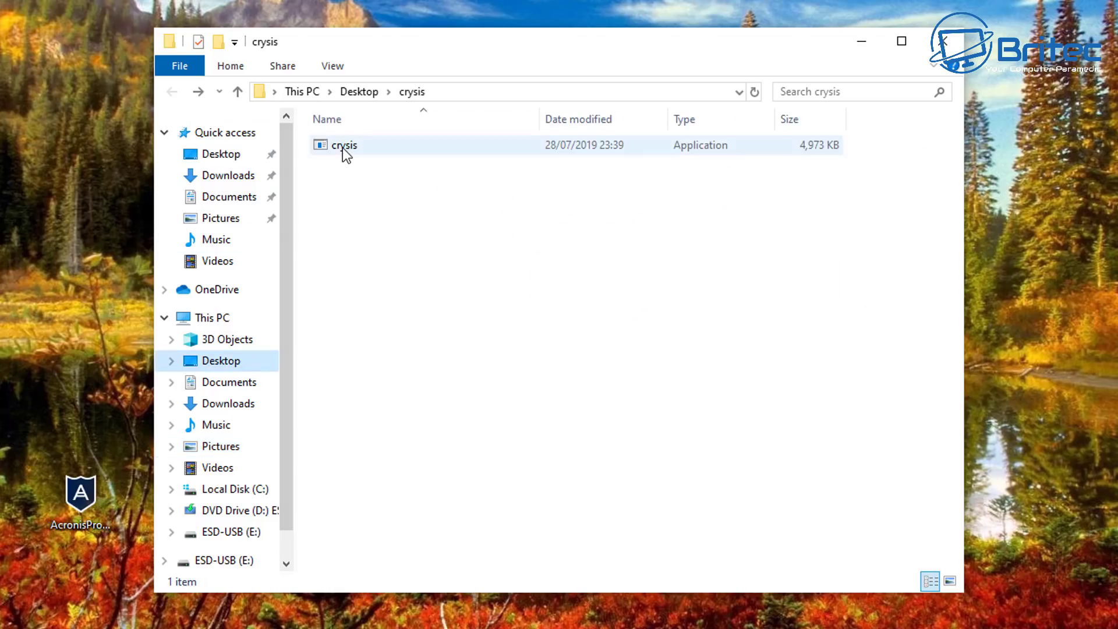
{"action": "double_click", "coordinate": [345, 147]}
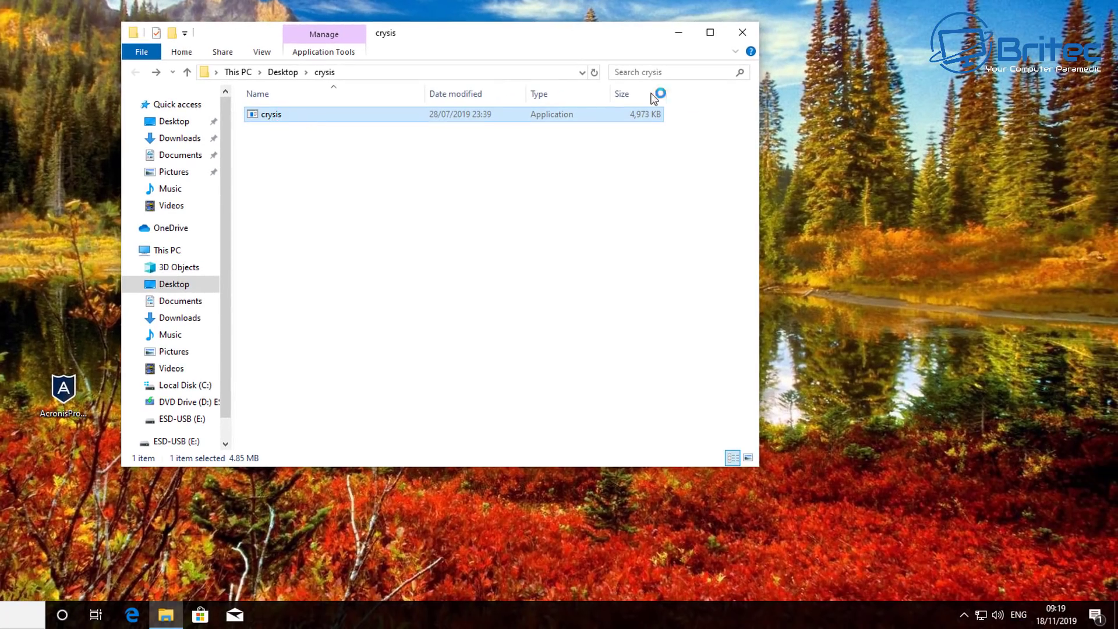
Minimize File Explorer and reveal the hidden tray icons showing the Acronis crysis.exe alert.
{"action": "left_click", "coordinate": [678, 36]}
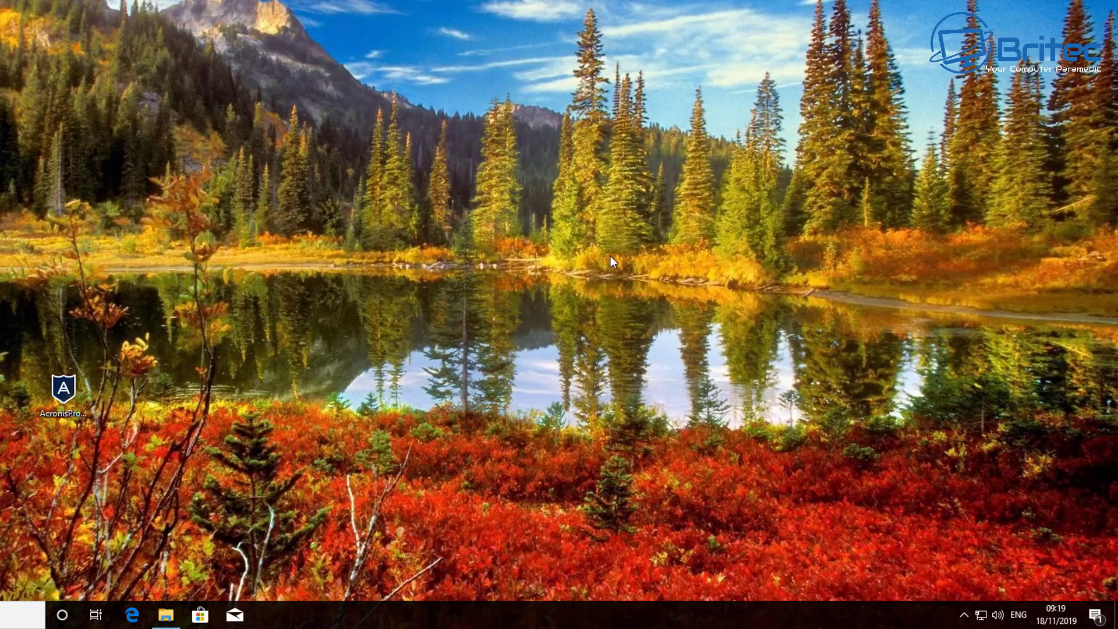
{"action": "left_click", "coordinate": [963, 615]}
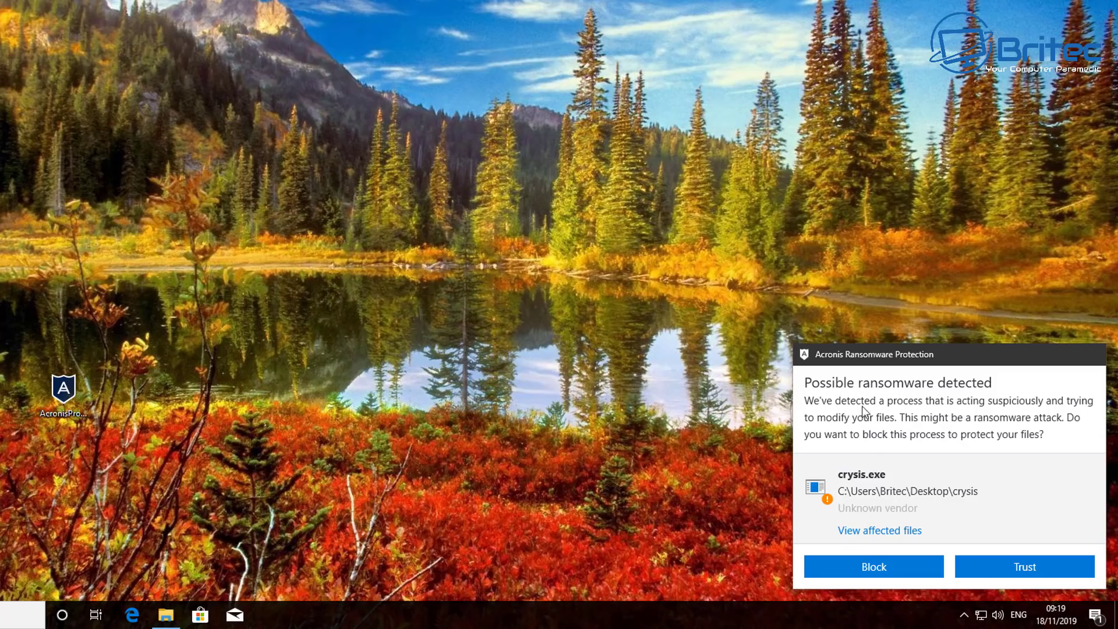
Block crysis.exe and recover its 119 affected files from temporary copies.
{"action": "left_click", "coordinate": [887, 566]}
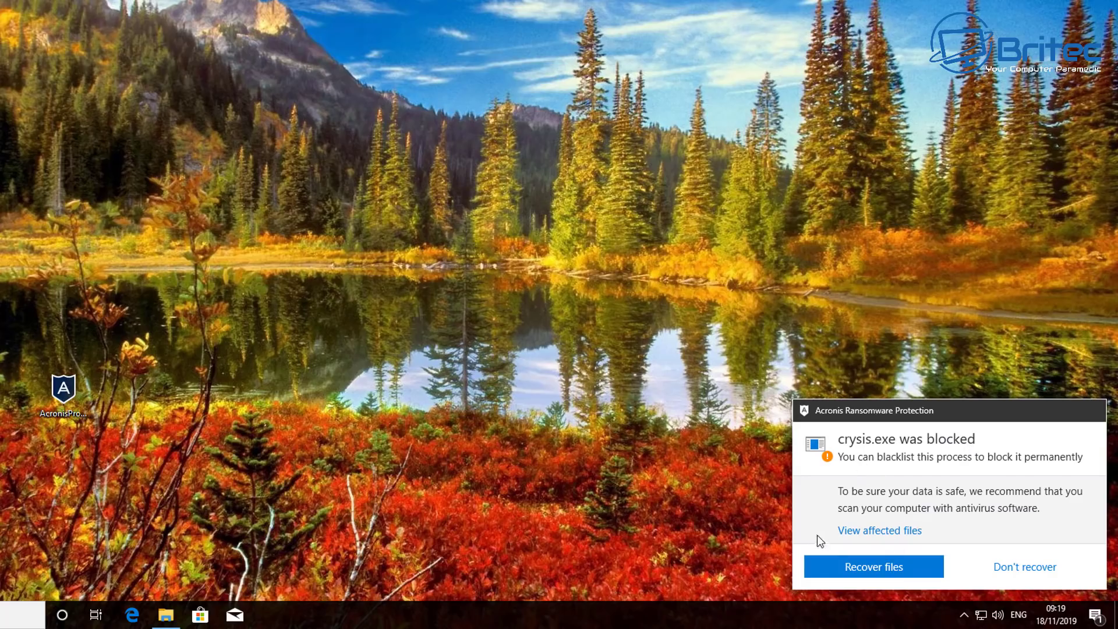
{"action": "left_click", "coordinate": [861, 566]}
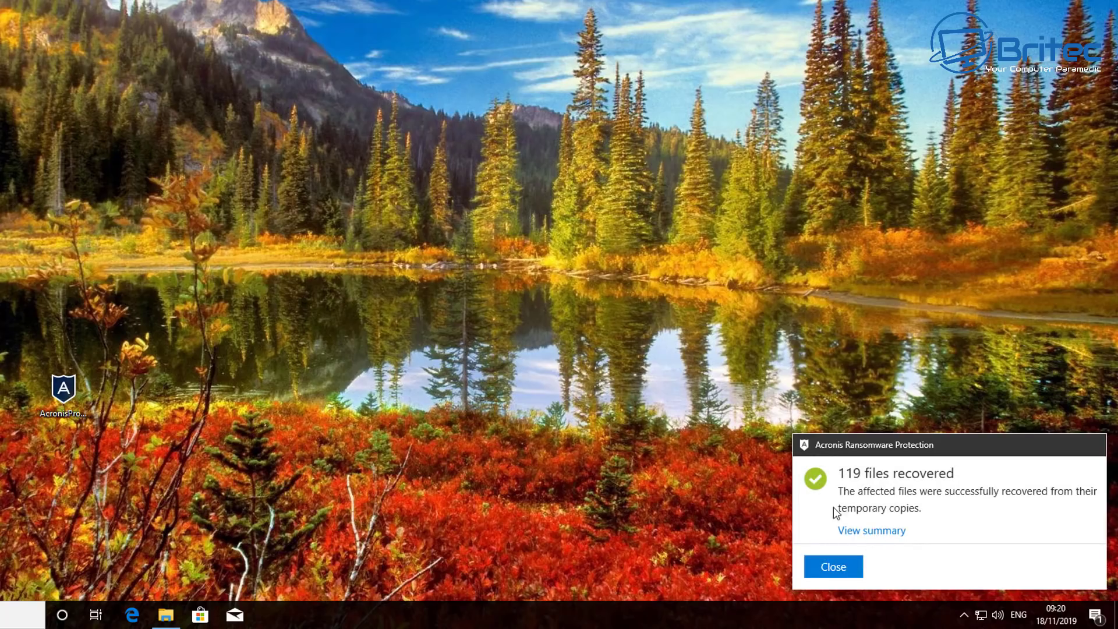
Dismiss the recovery notice, verify Documents and Pictures are intact, then close Explorer and deselect crysis.
{"action": "left_click", "coordinate": [840, 571]}
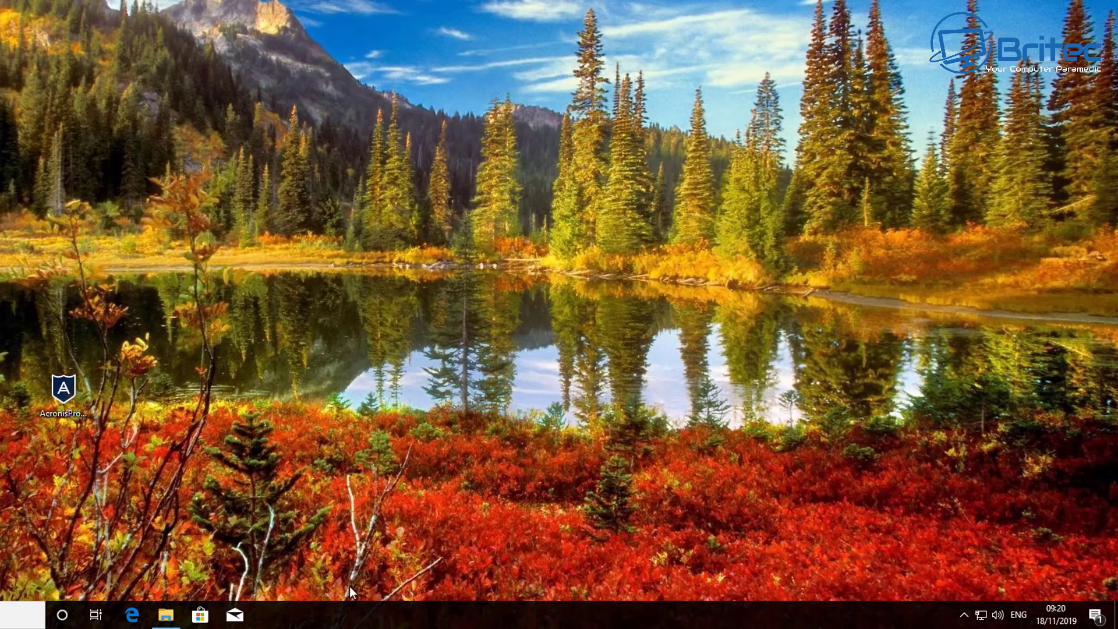
{"action": "left_click", "coordinate": [166, 615]}
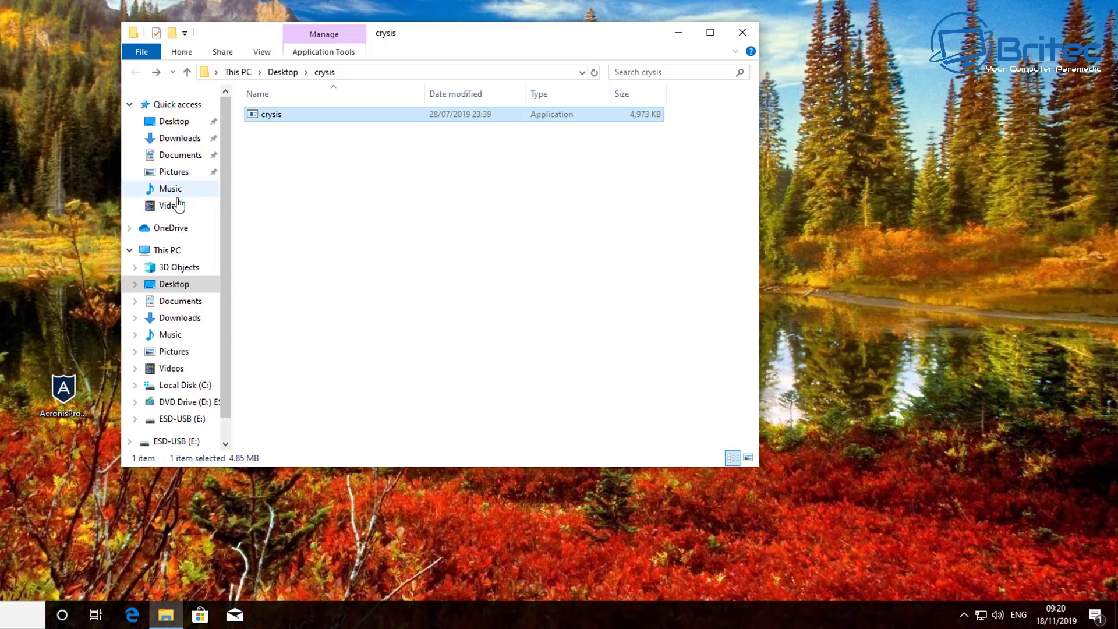
{"action": "left_click", "coordinate": [180, 155]}
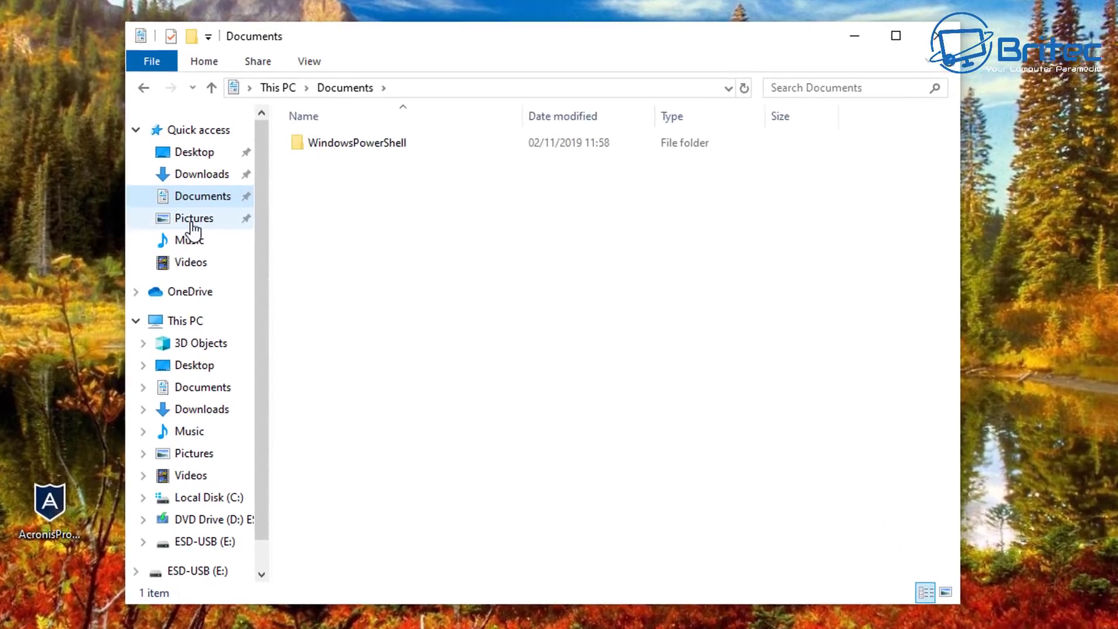
{"action": "left_click", "coordinate": [192, 222]}
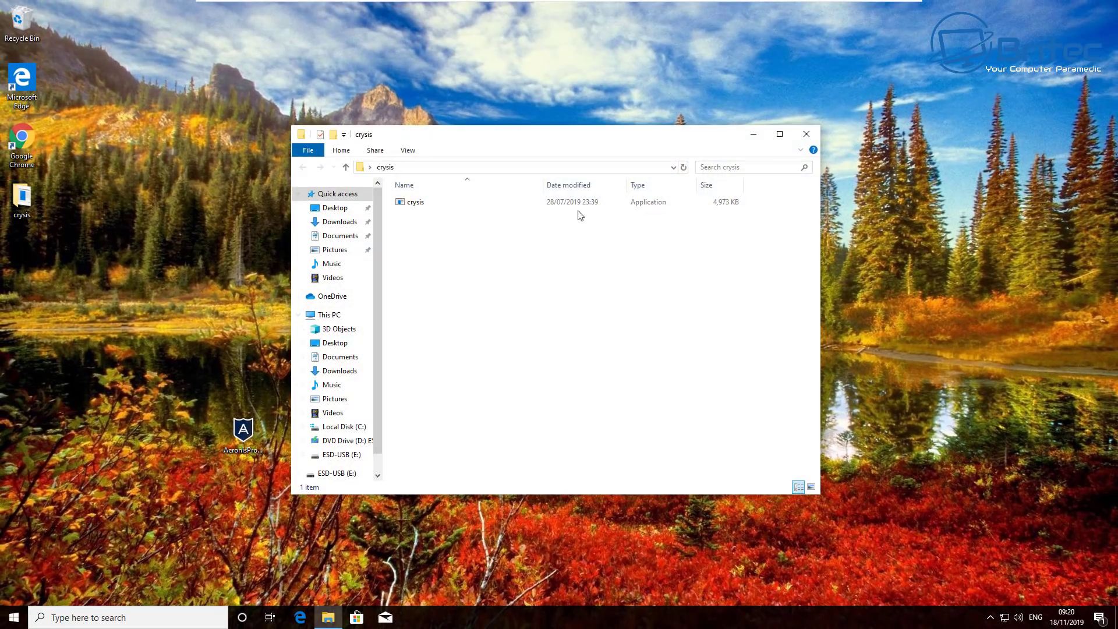
{"action": "left_click", "coordinate": [806, 134]}
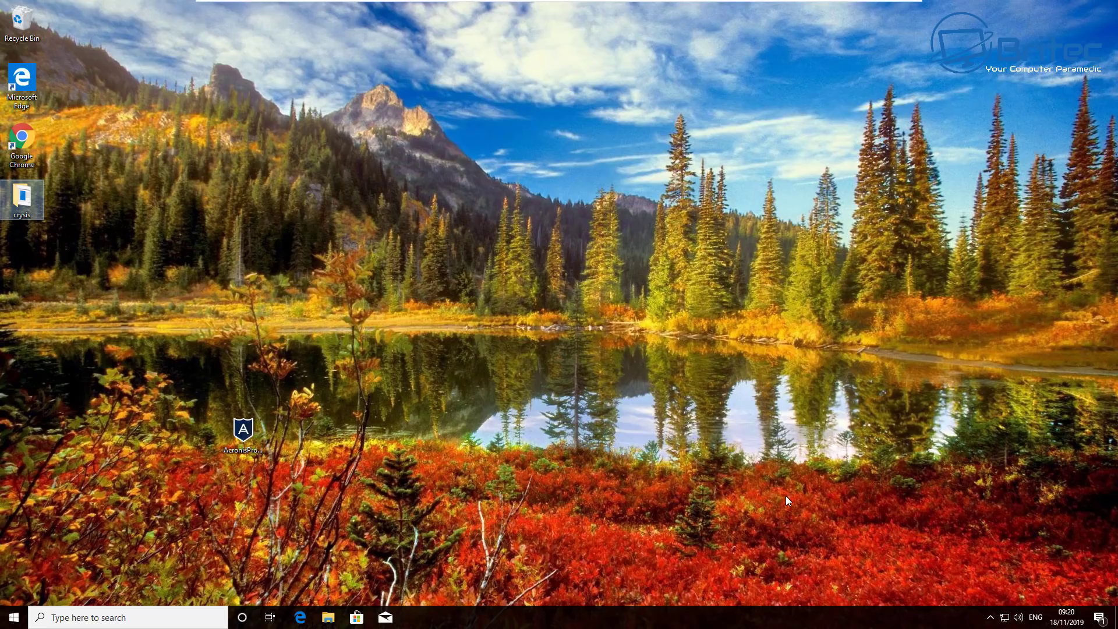
{"action": "left_click", "coordinate": [782, 476]}
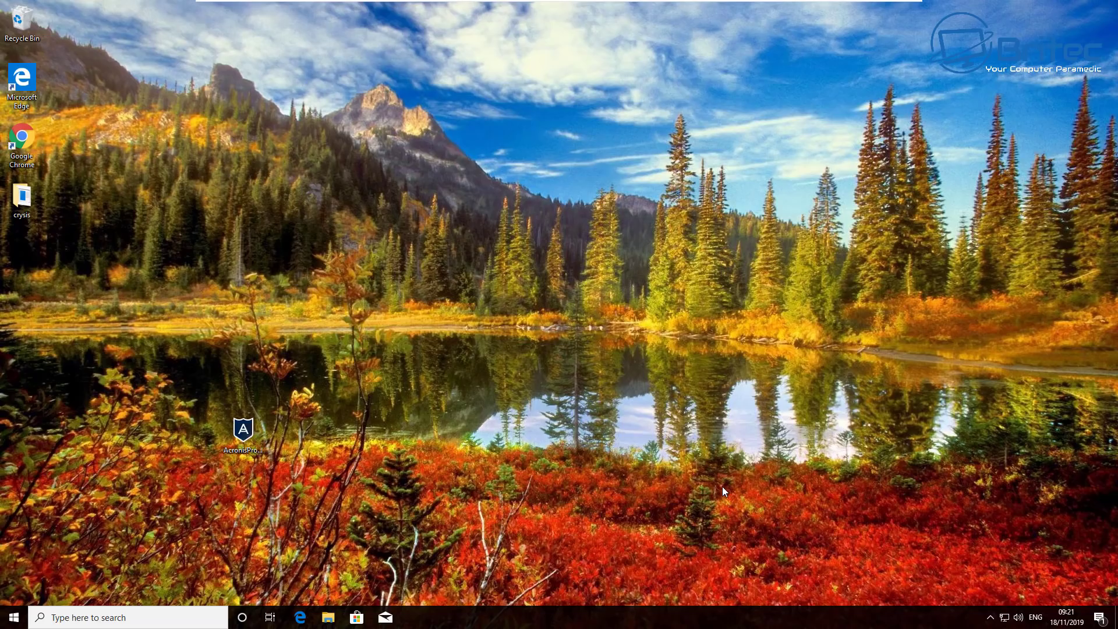
Move the crysis folder to the desktop centre, launch the crysis application inside it, and close the folder.
{"action": "left_click_drag", "start_coordinate": [11, 193], "coordinate": [496, 251]}
{"action": "double_click", "coordinate": [511, 263]}
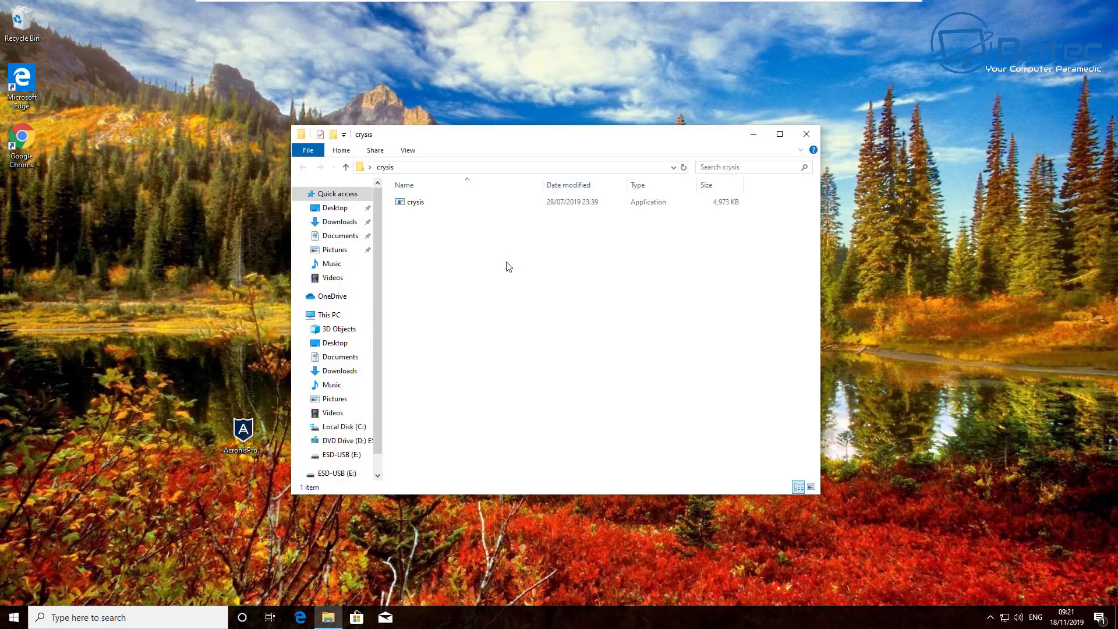
{"action": "double_click", "coordinate": [413, 203]}
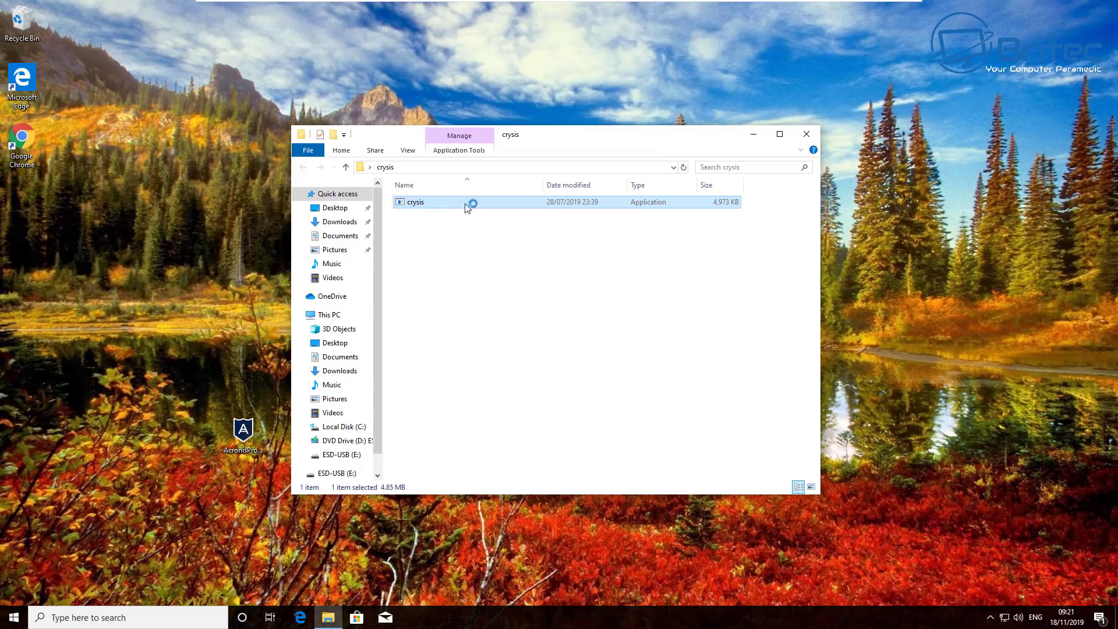
{"action": "left_click", "coordinate": [807, 134]}
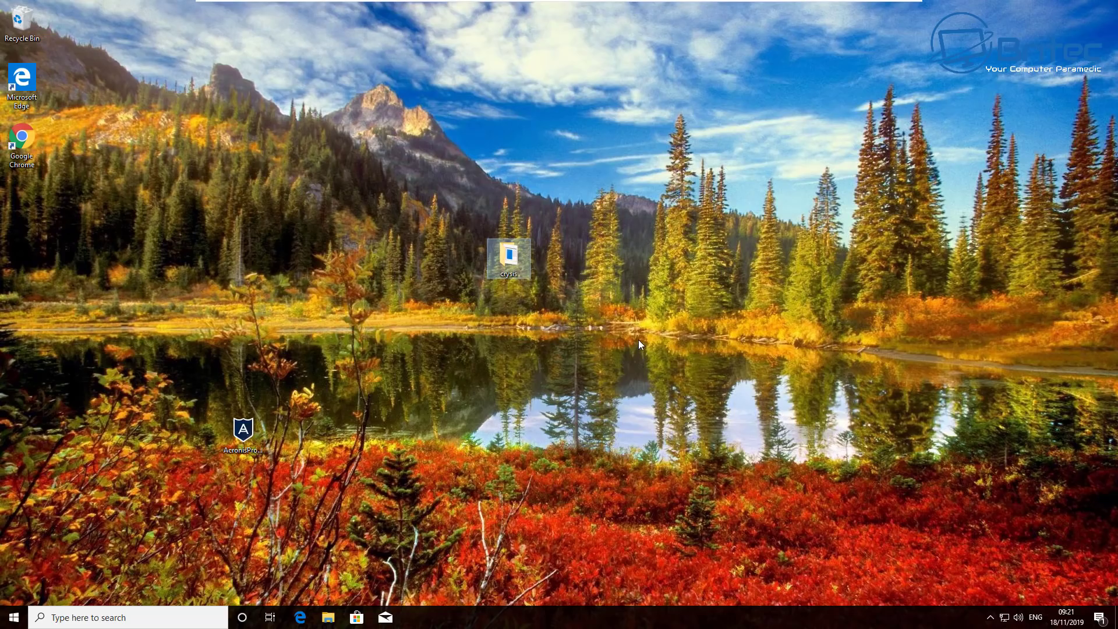
Show the Pictures folder in File Explorer, trust crysis.exe on the Acronis alert, and dismiss the whitelisting notice.
{"action": "left_click", "coordinate": [329, 621]}
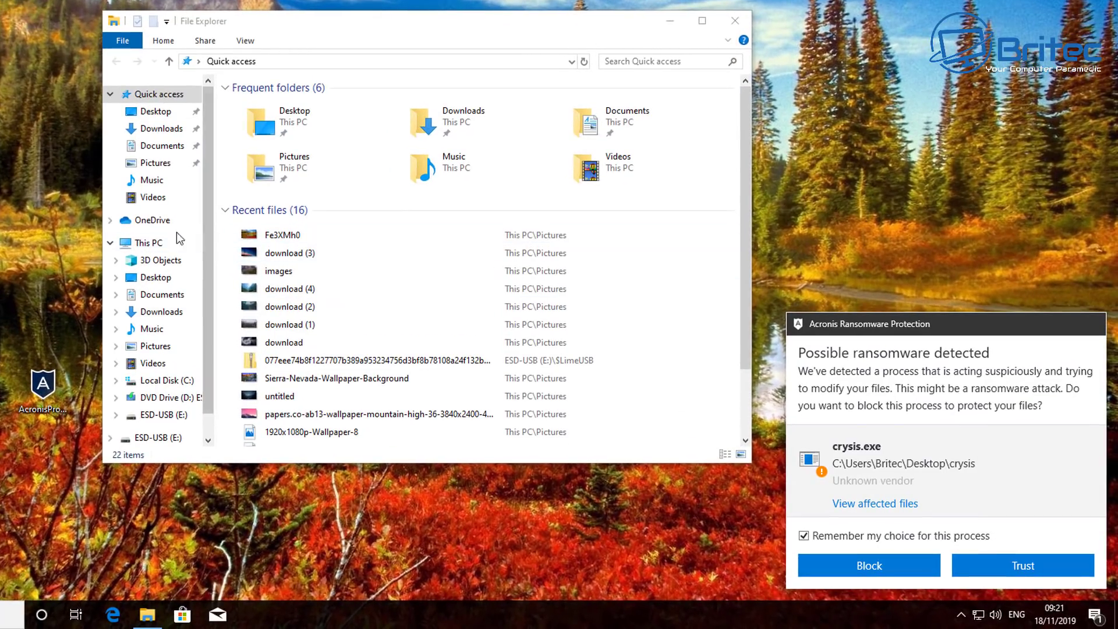
{"action": "left_click", "coordinate": [156, 162]}
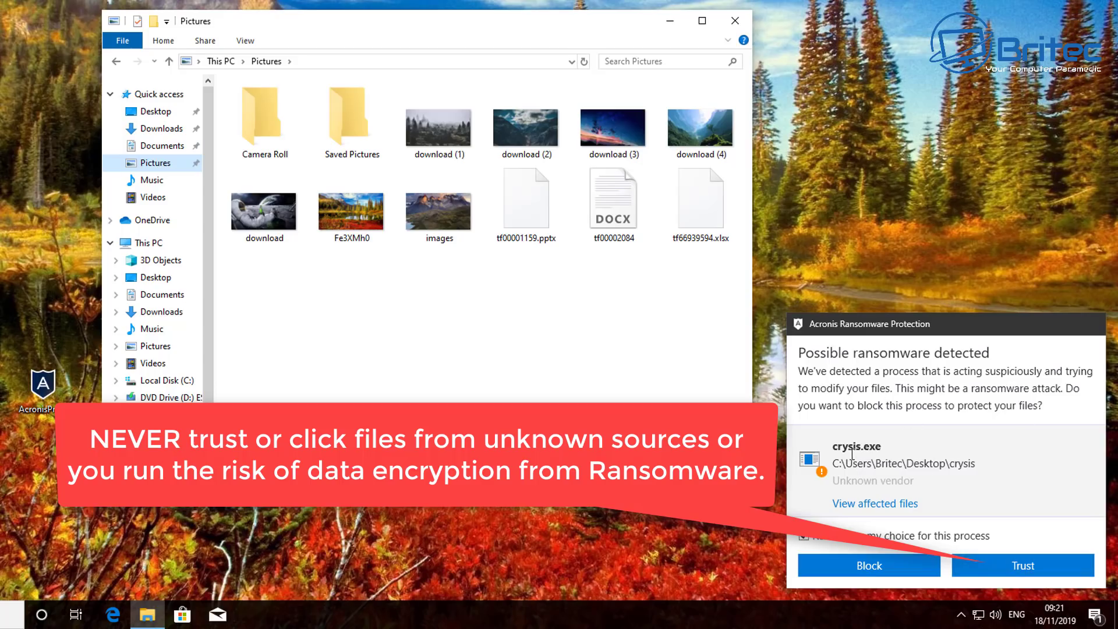
{"action": "left_click", "coordinate": [1020, 568]}
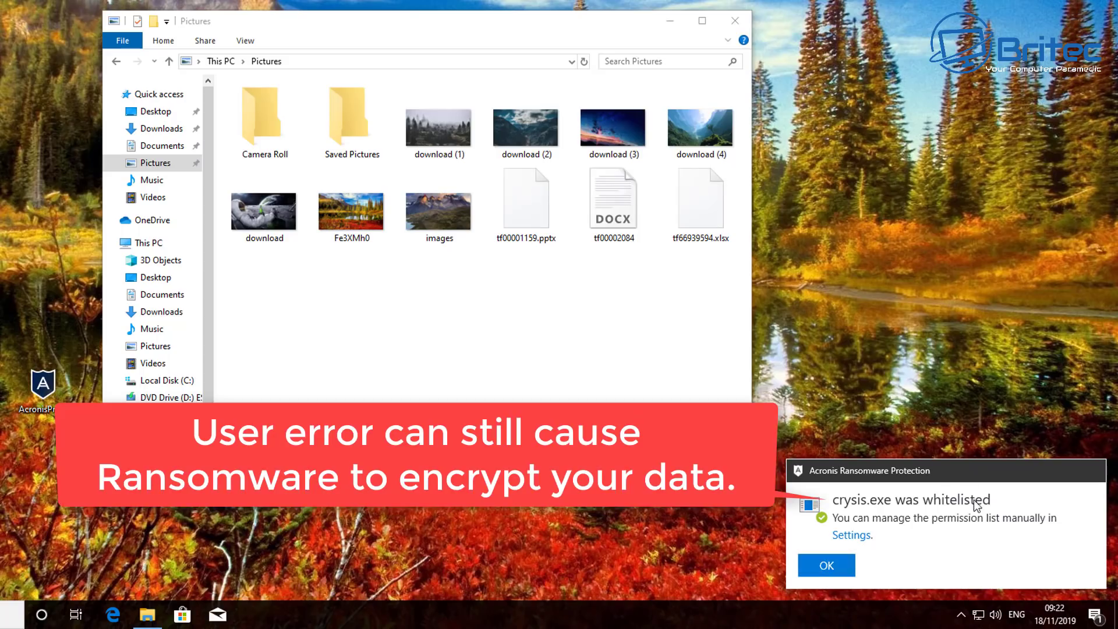
{"action": "left_click", "coordinate": [836, 566]}
{"action": "left_click", "coordinate": [829, 564]}
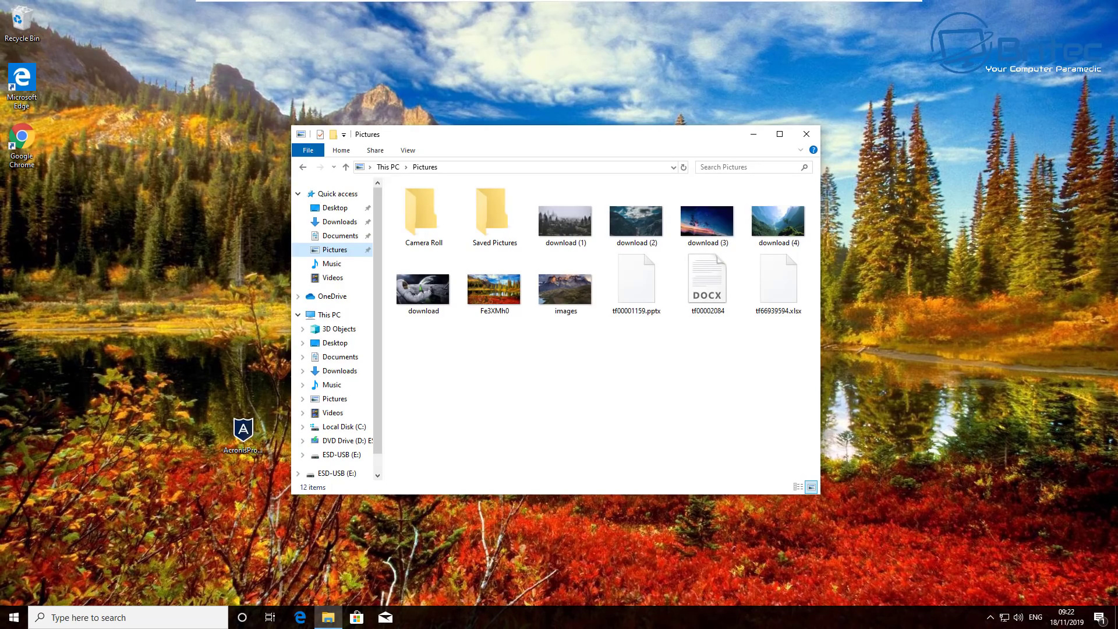
Check Task Manager for crysis, view the .beets-renamed Pictures files, then bring Task Manager back.
{"action": "key", "text": "ctrl+shift+Escape"}
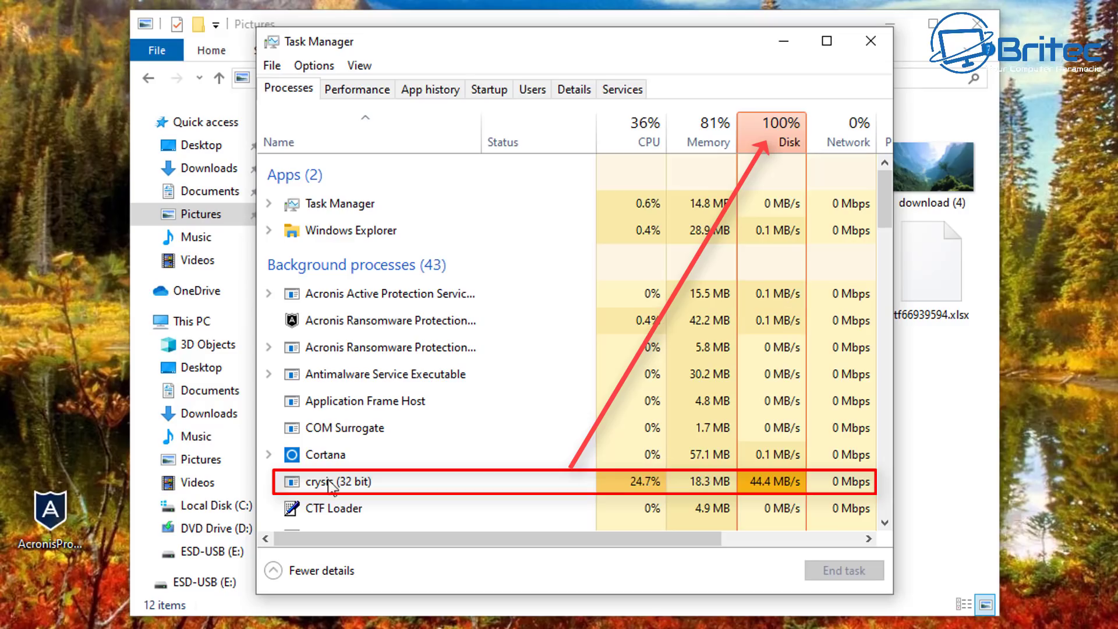
{"action": "left_click", "coordinate": [784, 45]}
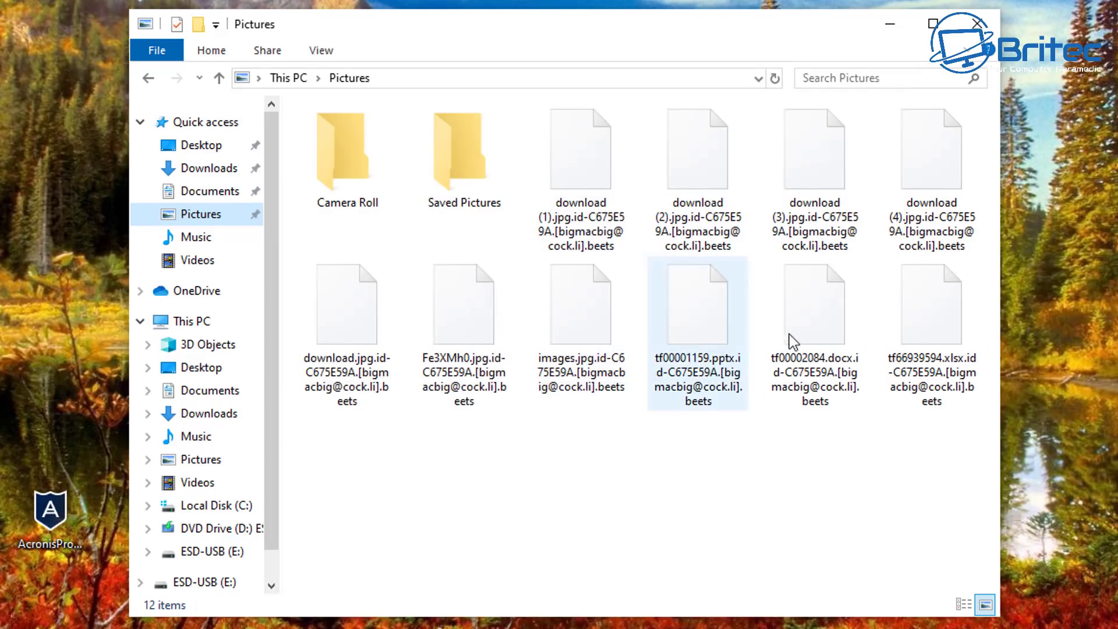
{"action": "mouse_move", "coordinate": [674, 252]}
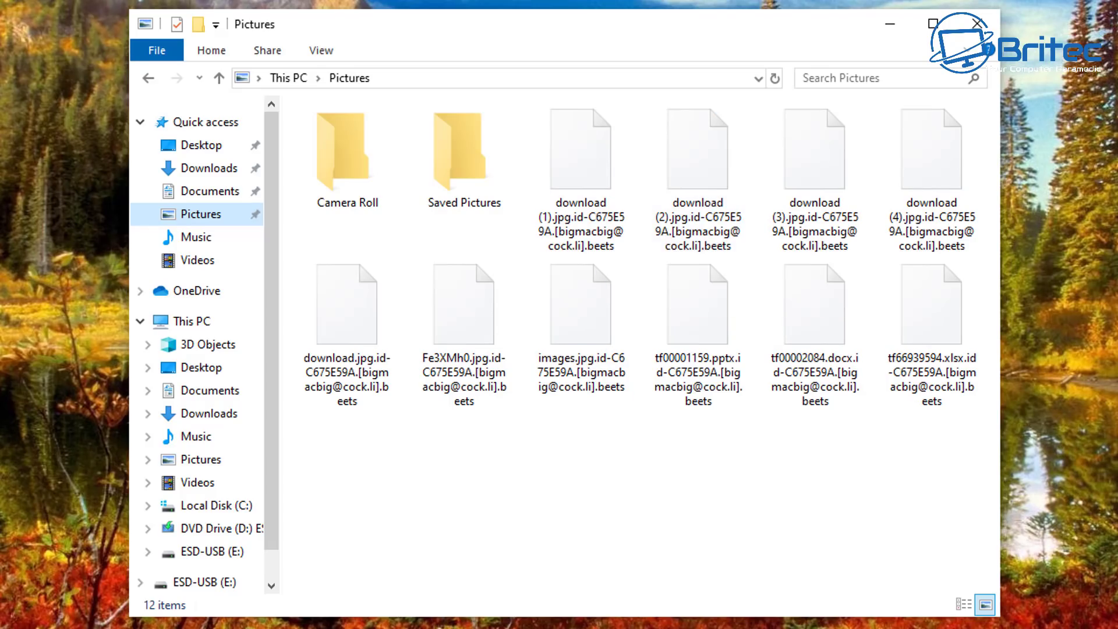
{"action": "key", "text": "ctrl+shift+Escape"}
Bring up the crysis (32 bit) actions without ending it, then minimize Task Manager.
{"action": "scroll", "coordinate": [385, 464], "scroll_direction": "down", "scroll_amount": 1}
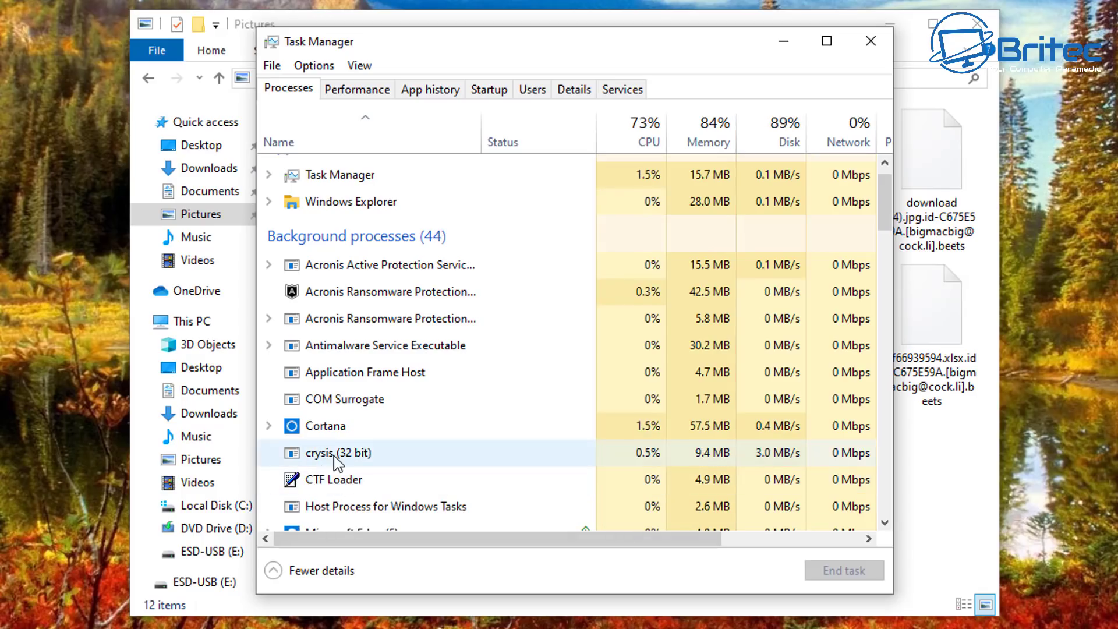
{"action": "right_click", "coordinate": [333, 455]}
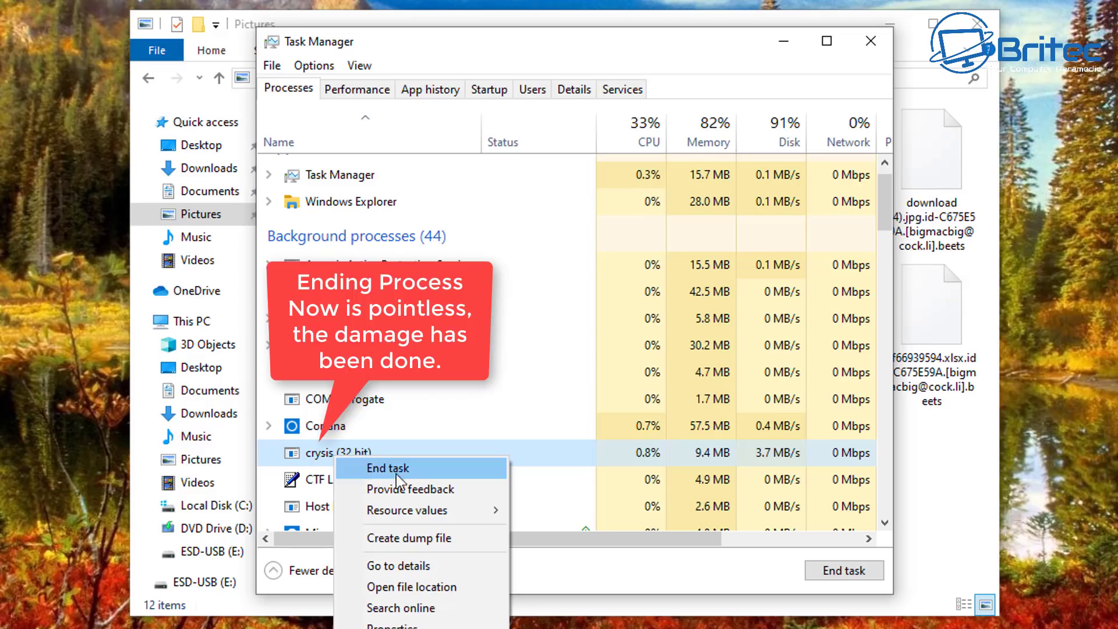
{"action": "left_click", "coordinate": [534, 451]}
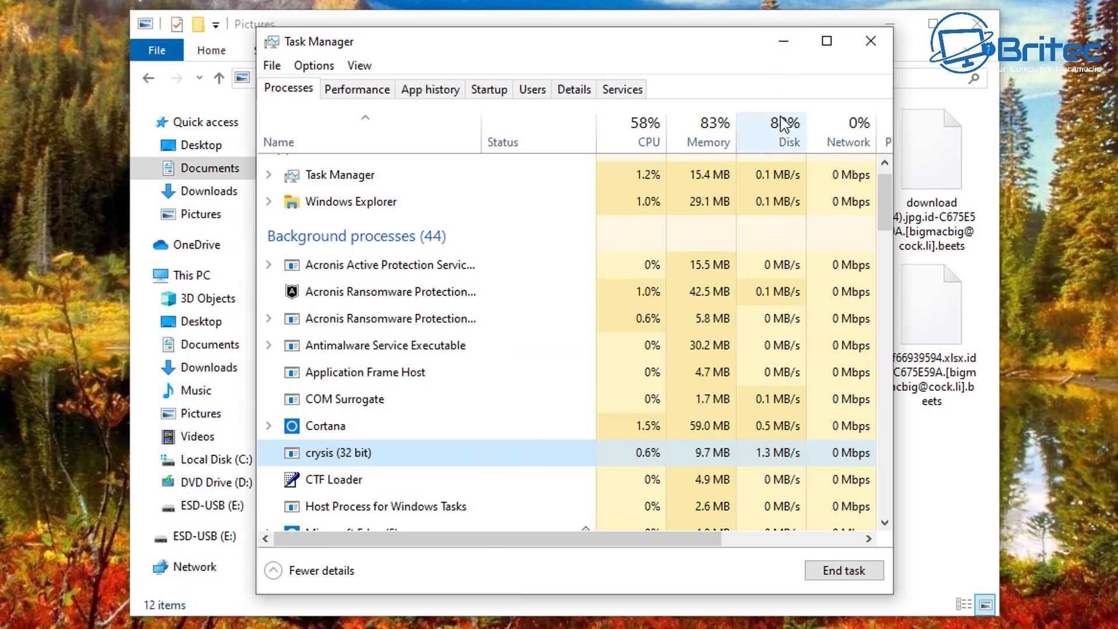
{"action": "left_click", "coordinate": [784, 46]}
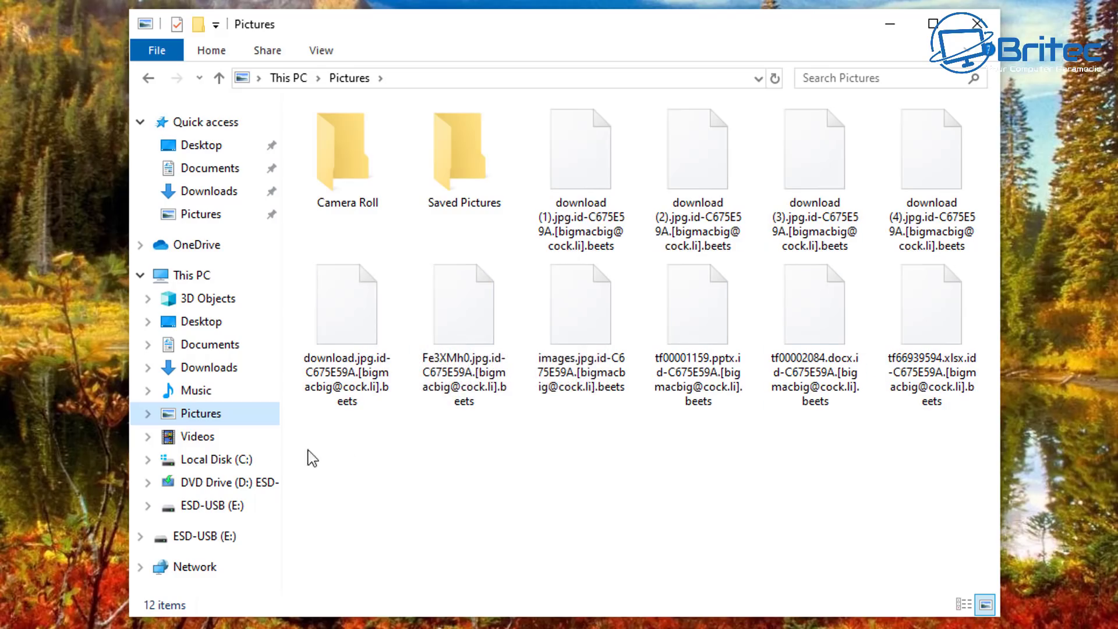
Open the ESD-USB (E:) drive, widen the Name column, browse support > logging, then return to the root.
{"action": "left_click", "coordinate": [224, 536]}
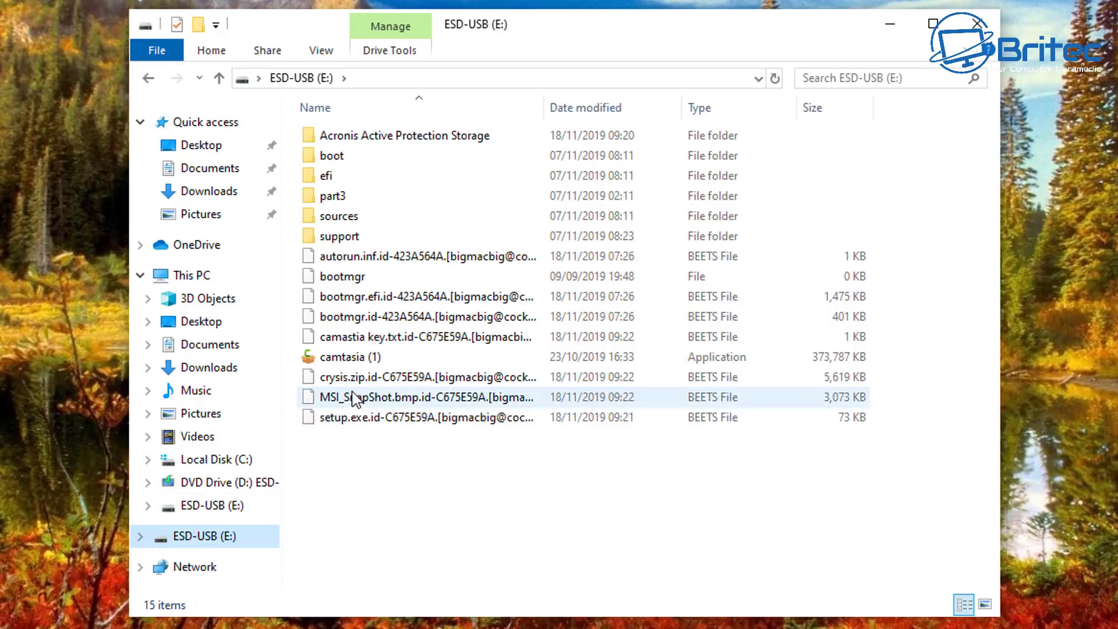
{"action": "left_click_drag", "start_coordinate": [542, 108], "coordinate": [667, 117]}
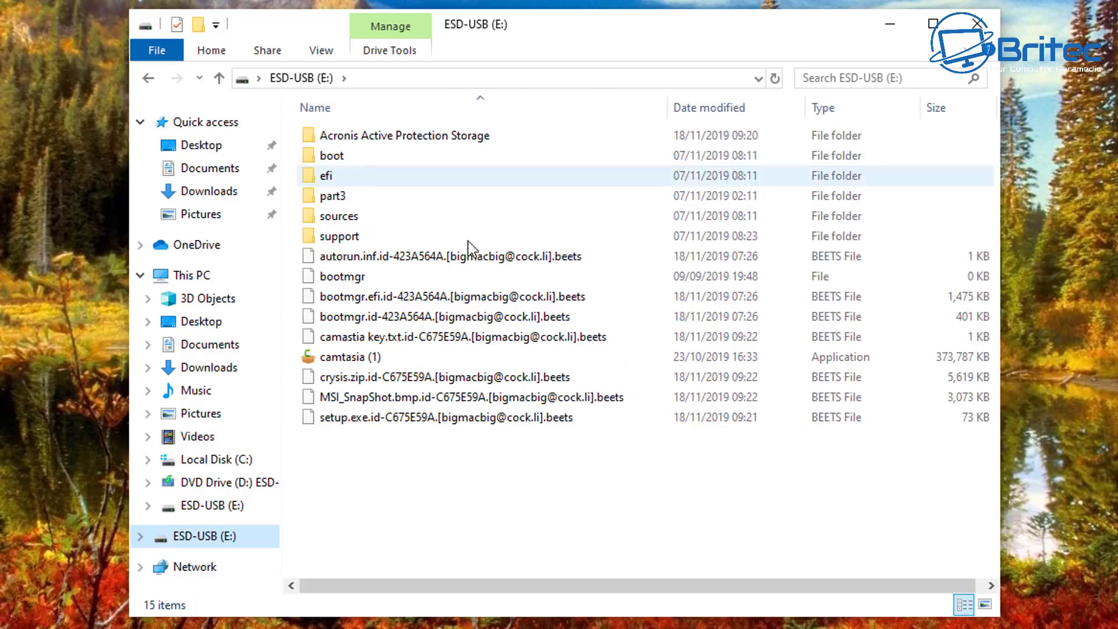
{"action": "left_click", "coordinate": [372, 239]}
{"action": "double_click", "coordinate": [372, 236]}
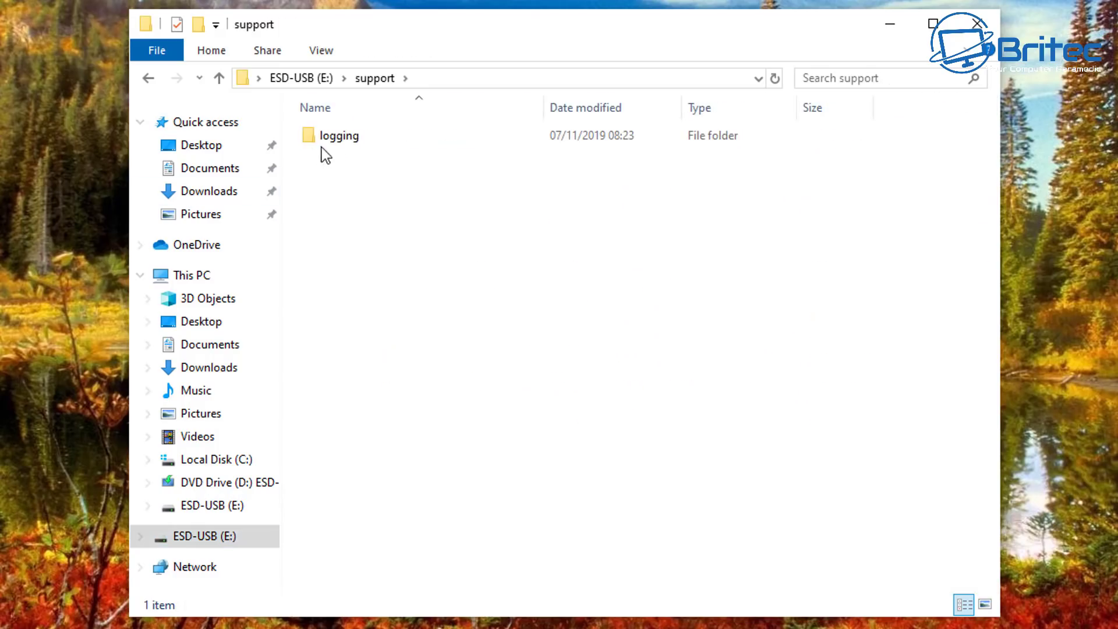
{"action": "double_click", "coordinate": [331, 141]}
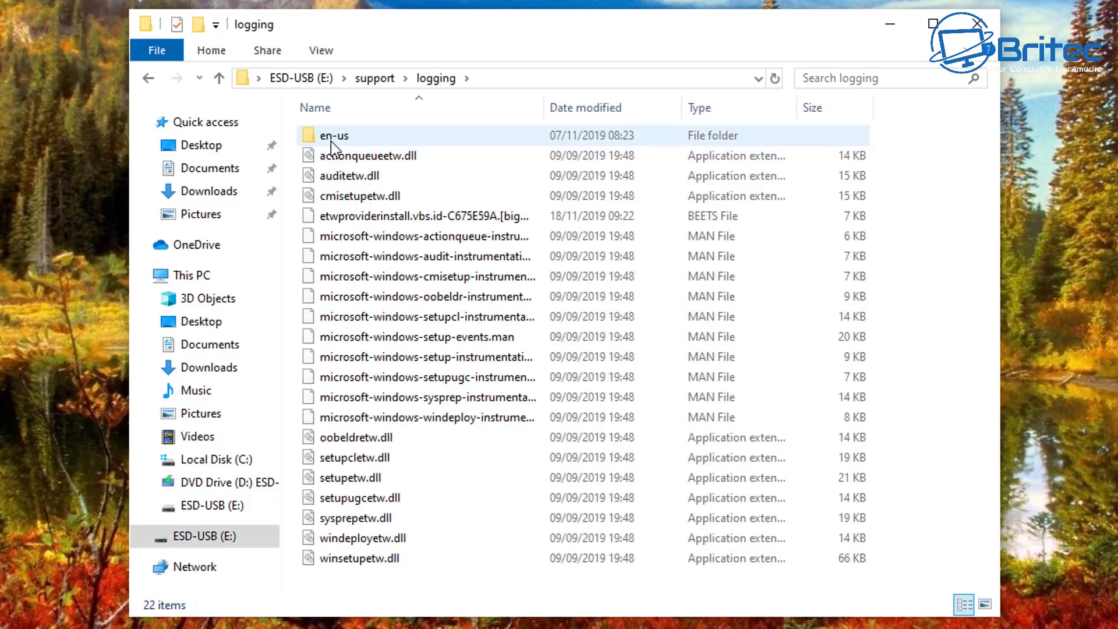
{"action": "left_click", "coordinate": [150, 79]}
{"action": "left_click", "coordinate": [149, 78]}
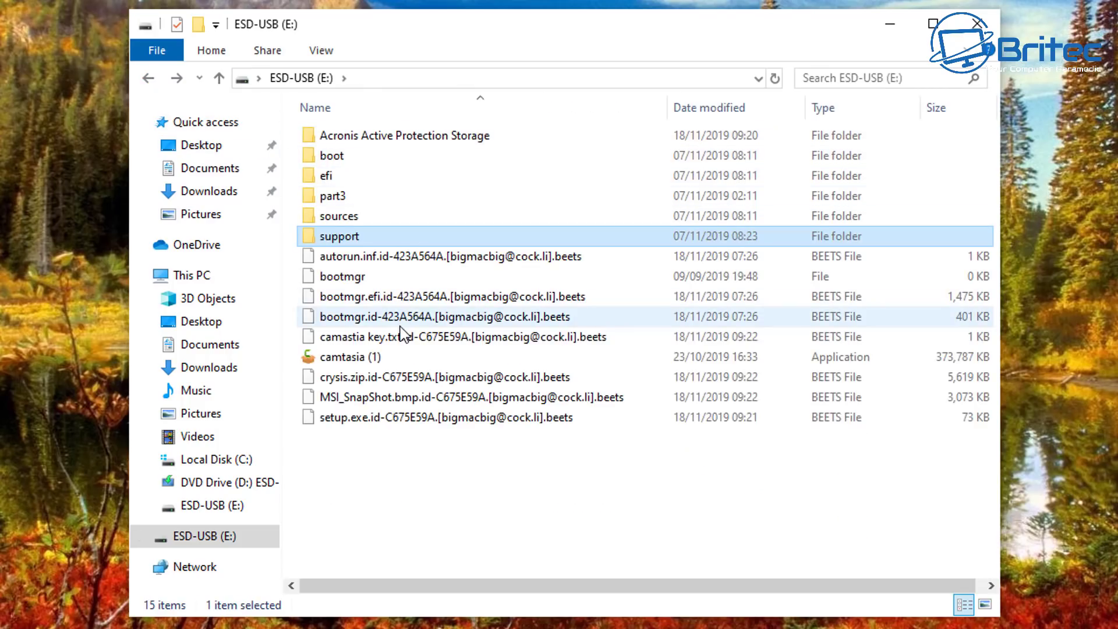
Open the sources folder and scroll through its encrypted BEETS files.
{"action": "double_click", "coordinate": [344, 215]}
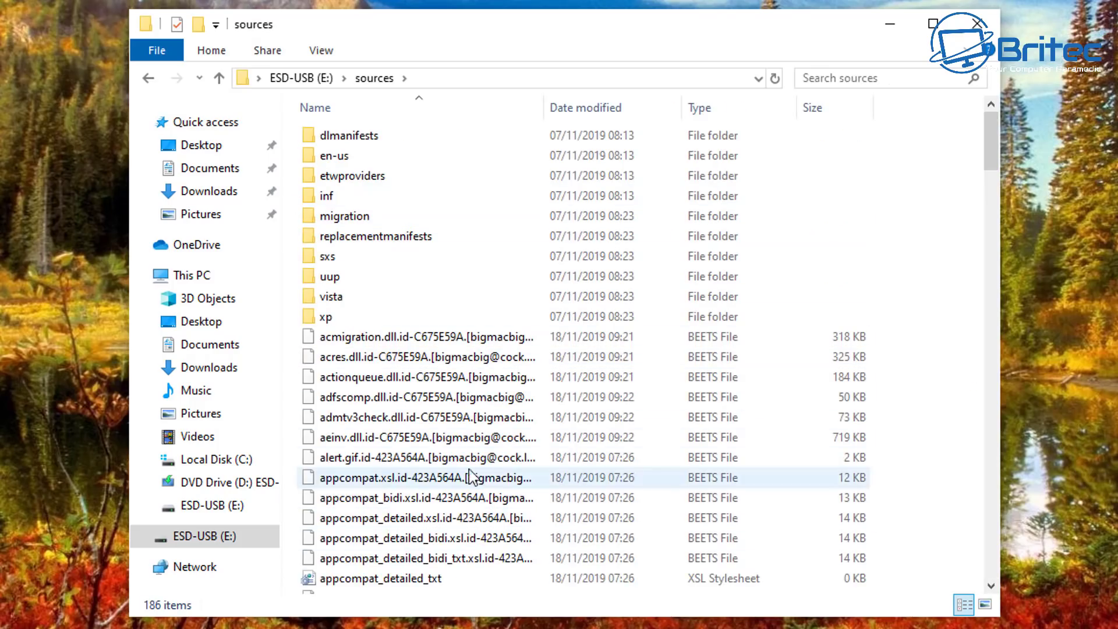
{"action": "scroll", "coordinate": [491, 513], "scroll_direction": "down", "scroll_amount": 3}
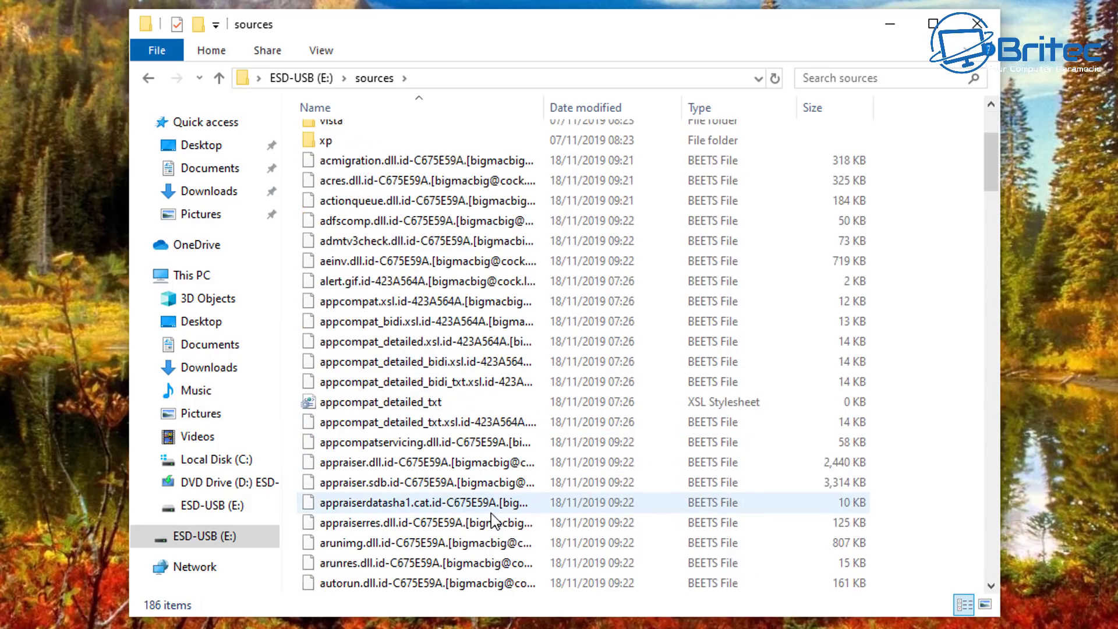
{"action": "scroll", "coordinate": [494, 518], "scroll_direction": "down", "scroll_amount": 6}
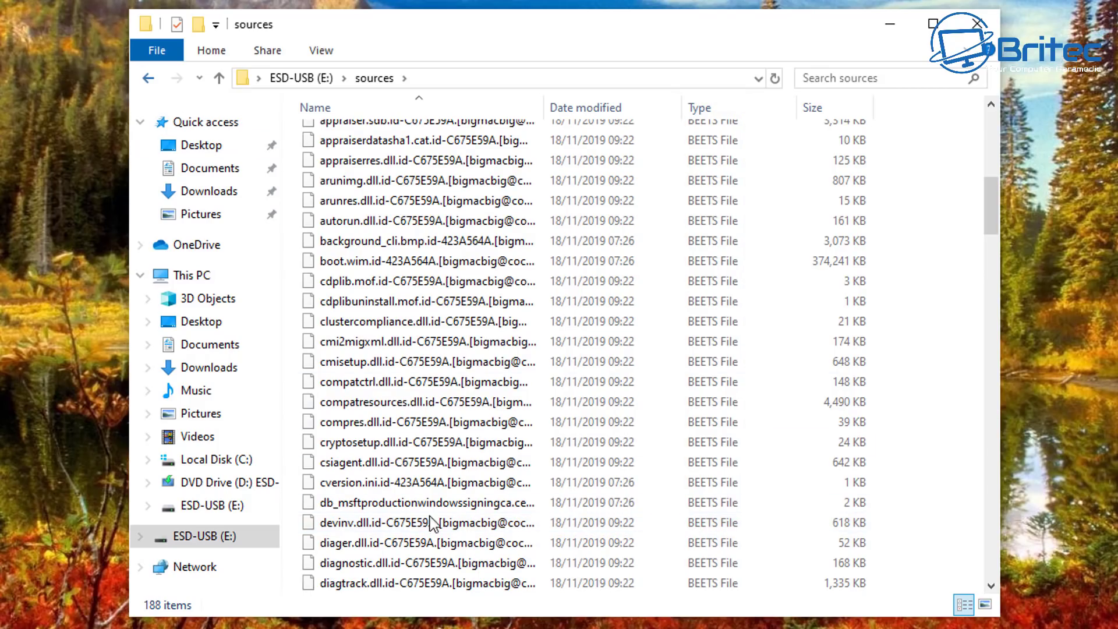
Return to the ESD-USB root, open Task Manager, then minimize it to view the RSA1024 ransom note.
{"action": "left_click", "coordinate": [145, 79]}
{"action": "key", "text": "ctrl+shift+Escape"}
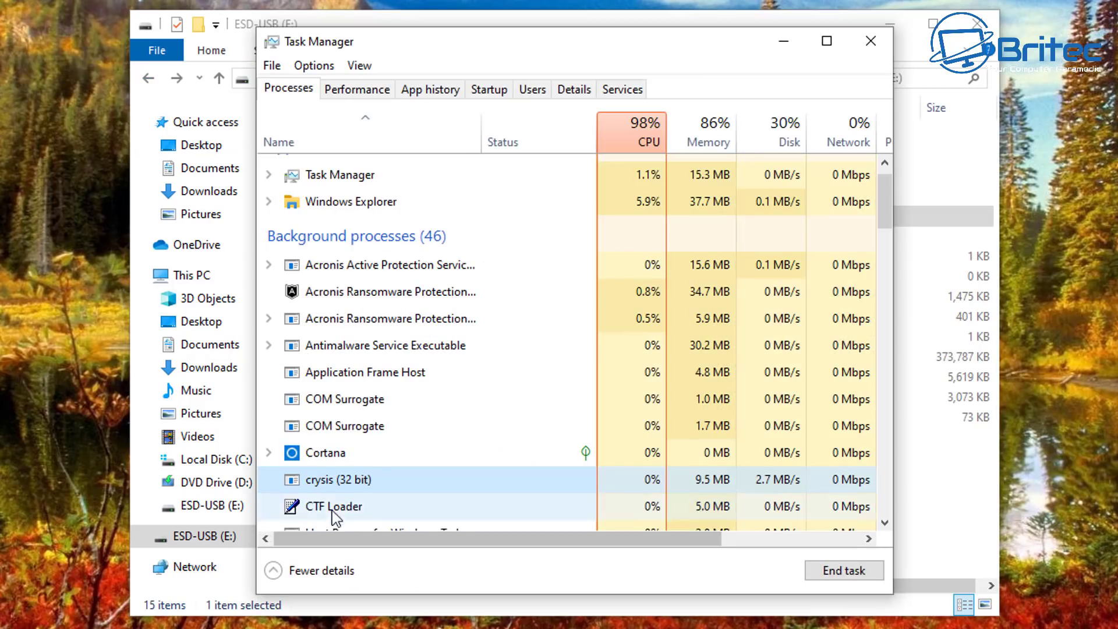
{"action": "right_click", "coordinate": [329, 478]}
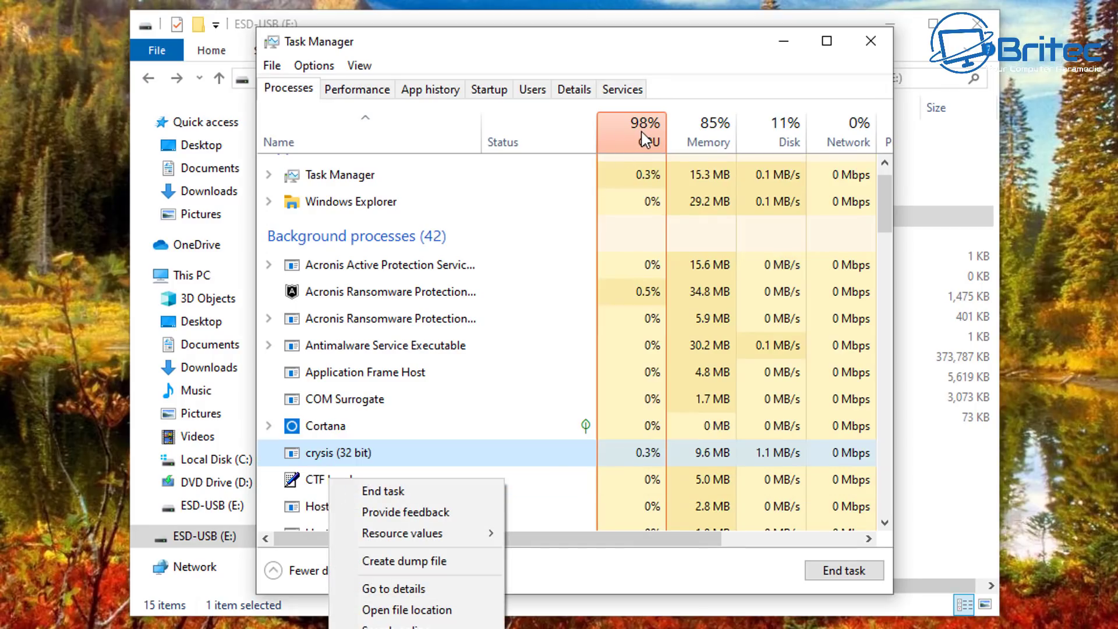
{"action": "left_click", "coordinate": [603, 571]}
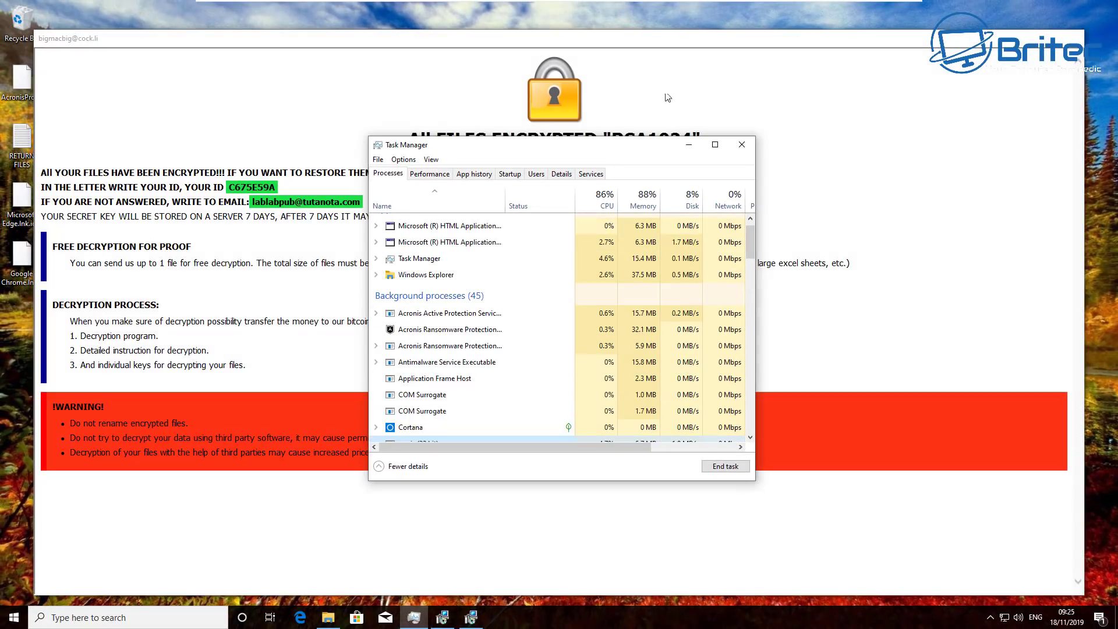
{"action": "left_click", "coordinate": [691, 150]}
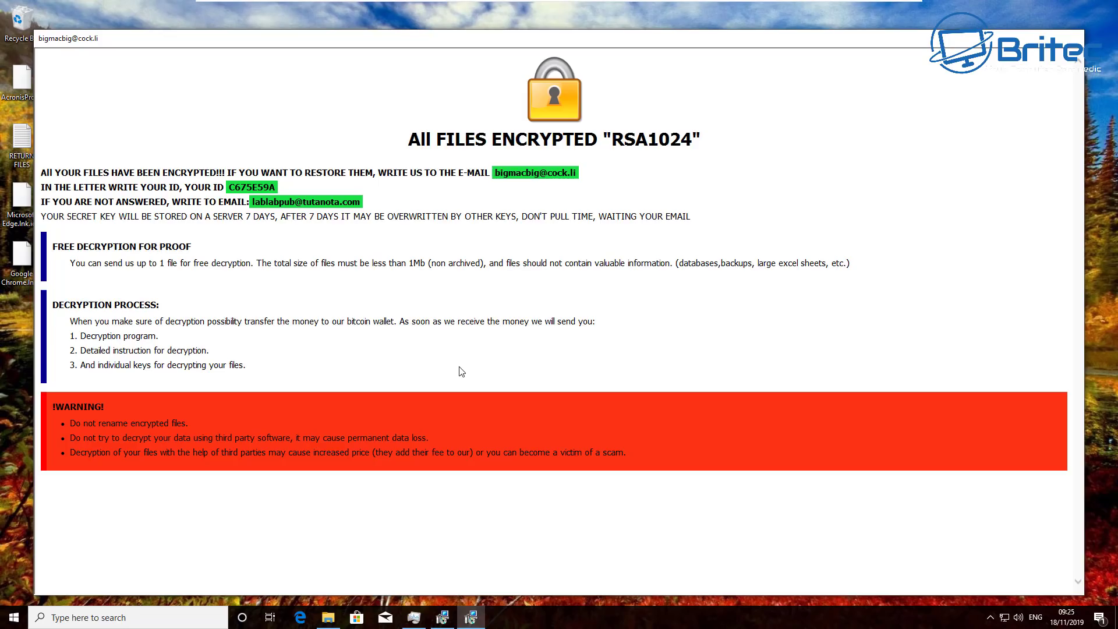
{"action": "left_click_drag", "start_coordinate": [532, 46], "coordinate": [531, 38]}
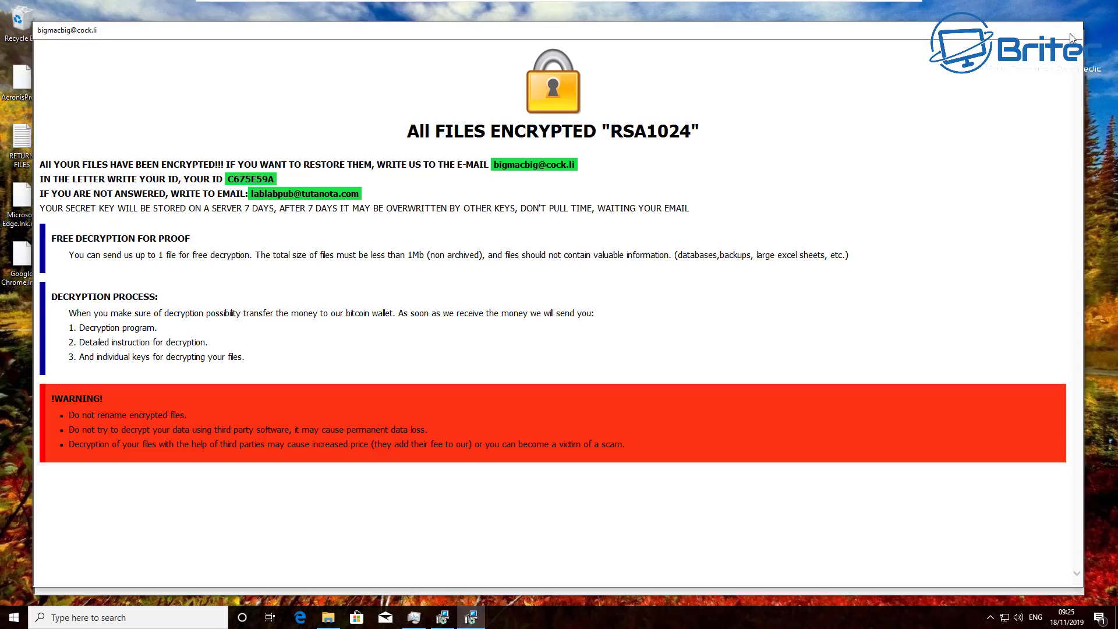
End the crysis (32 bit) process in Task Manager and close Task Manager.
{"action": "left_click", "coordinate": [417, 615]}
{"action": "right_click", "coordinate": [408, 427]}
{"action": "left_click", "coordinate": [438, 436]}
{"action": "scroll", "coordinate": [434, 430], "scroll_direction": "down", "scroll_amount": 1}
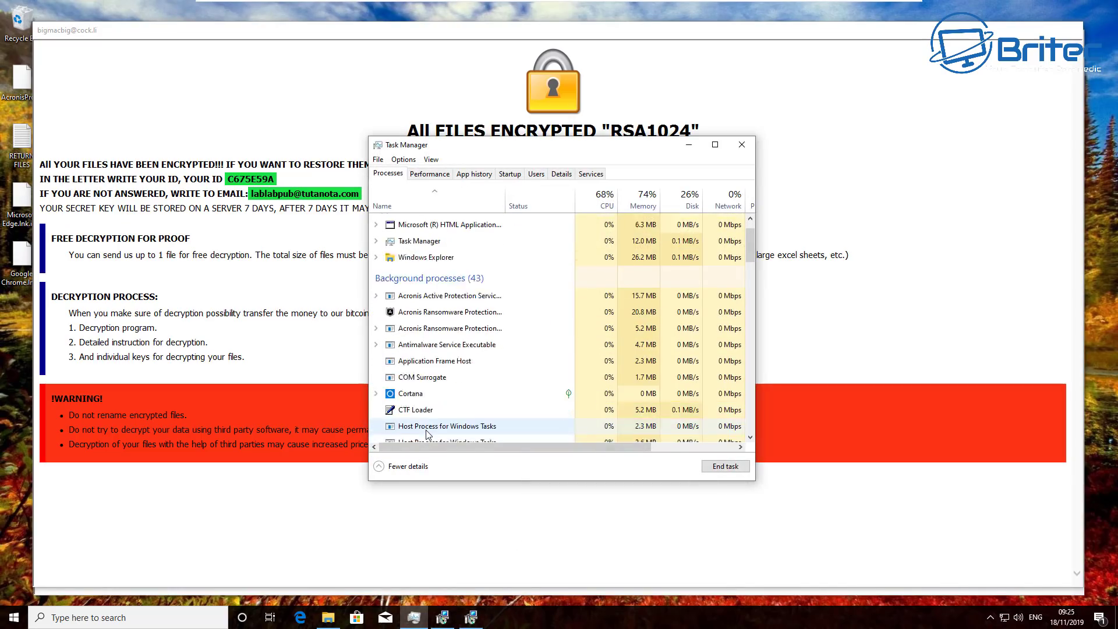
{"action": "left_click", "coordinate": [742, 145]}
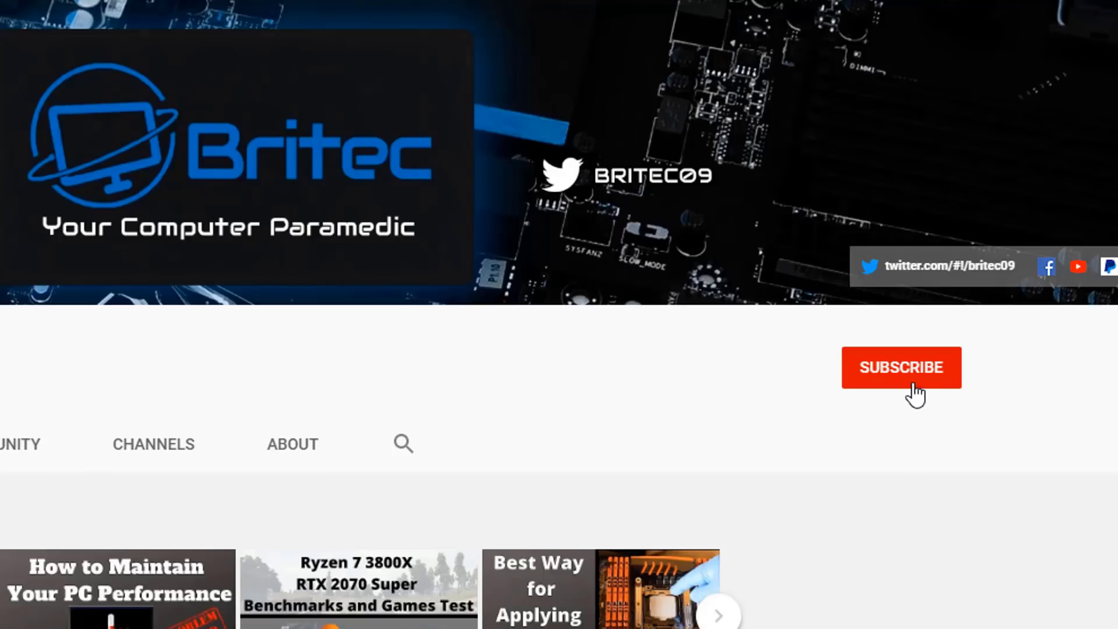
Subscribe to the Britec channel and set its bell notifications to All.
{"action": "left_click", "coordinate": [914, 394]}
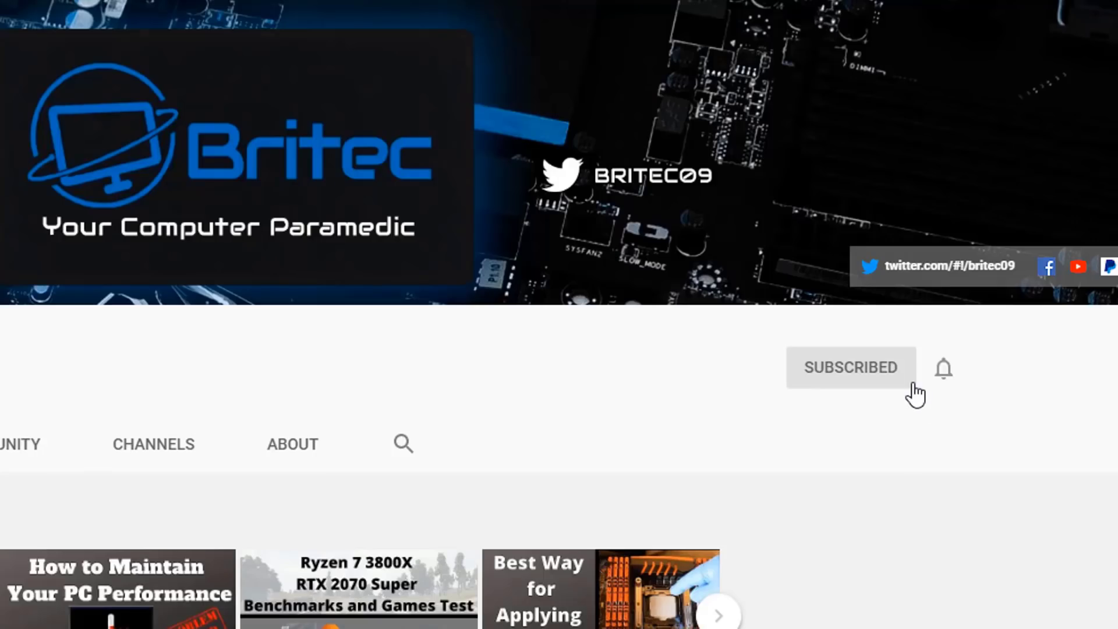
{"action": "left_click", "coordinate": [946, 374]}
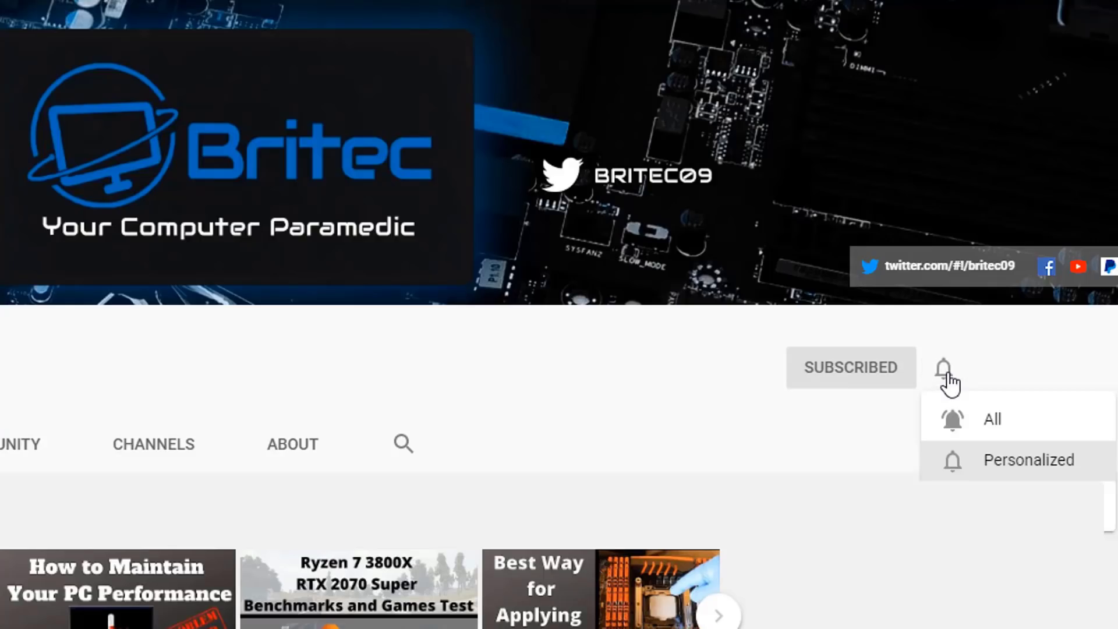
{"action": "left_click", "coordinate": [972, 423]}
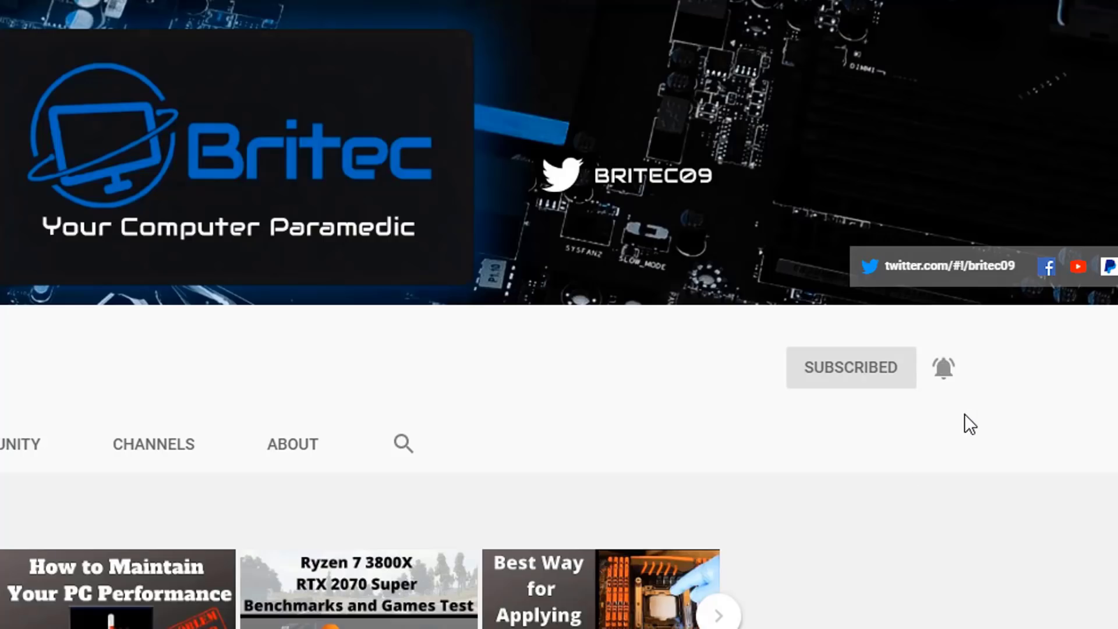